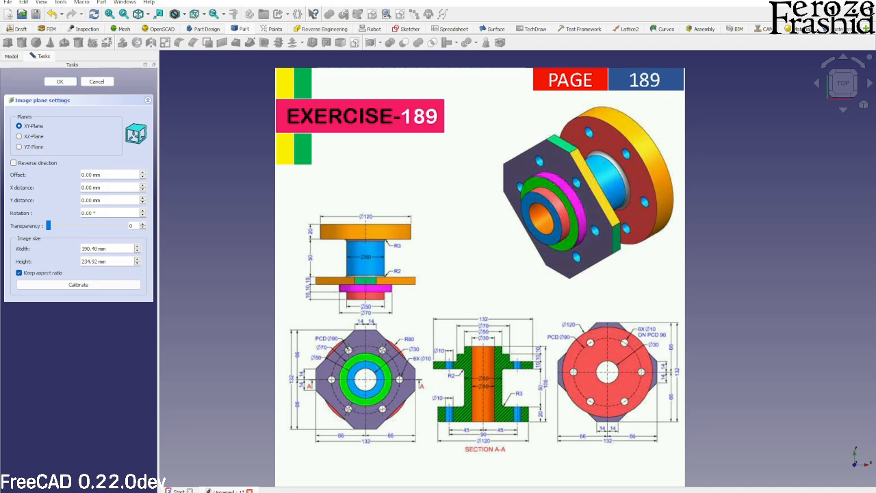
Calibrate the reference image by measuring the octagonal flange's overall width dimension line and setting it to 132 mm
click(67, 285)
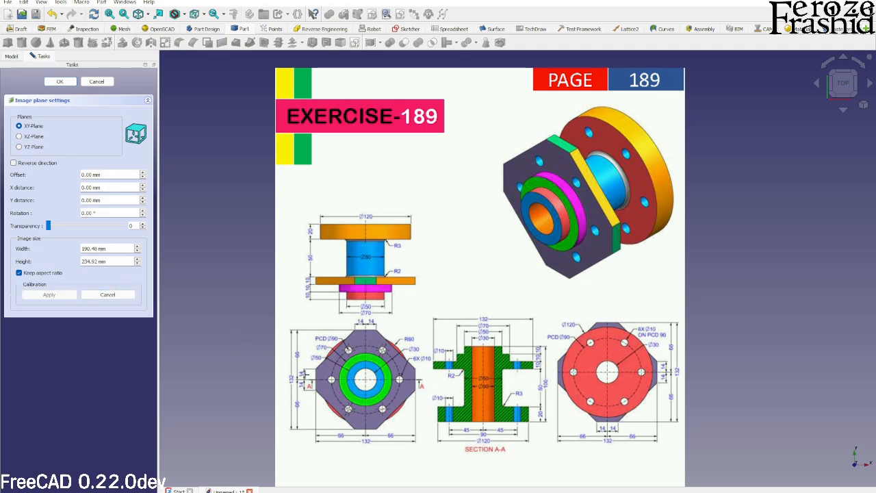
scroll(349, 445, up, 5)
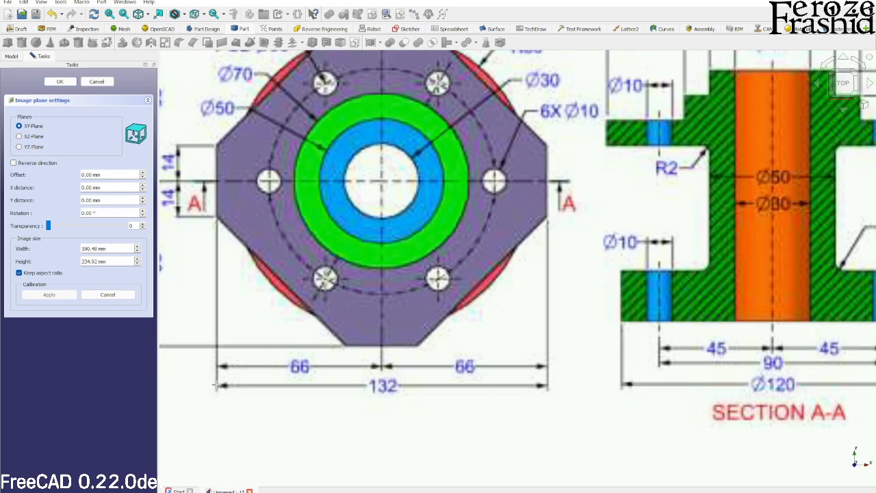
click(218, 384)
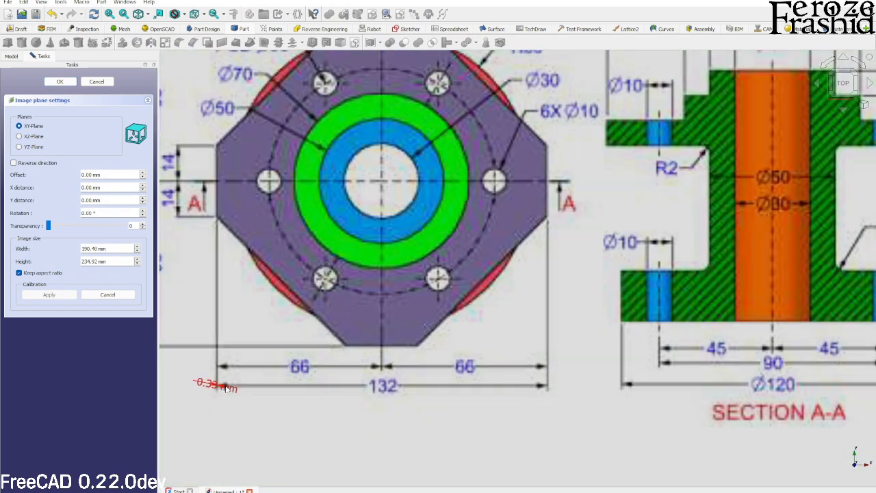
click(545, 387)
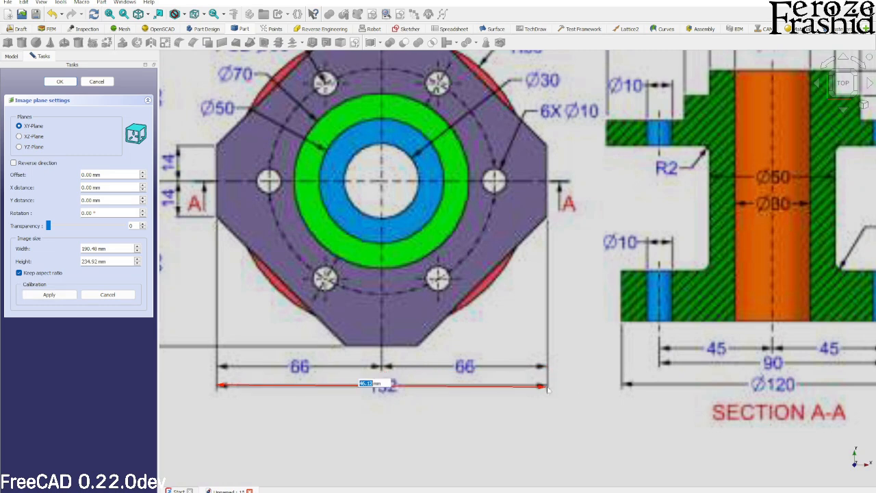
text(132)
key(Return)
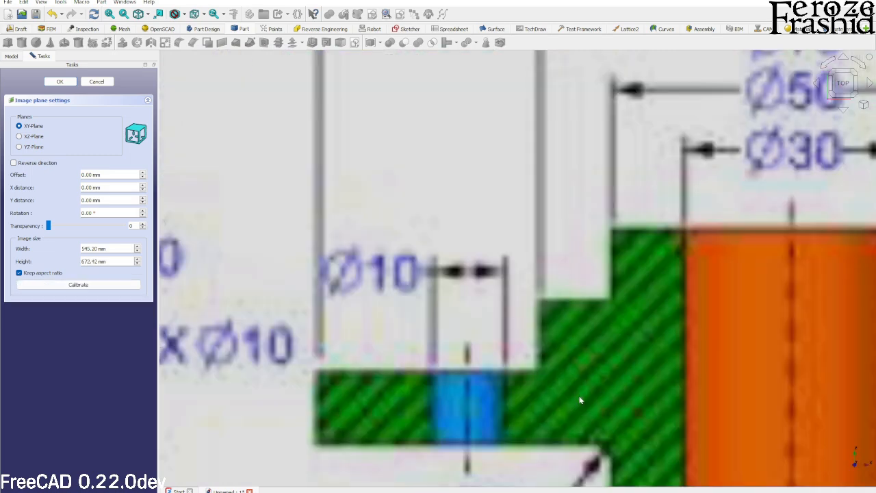
Set the reference image's transparency to 50
scroll(575, 315, down, 5)
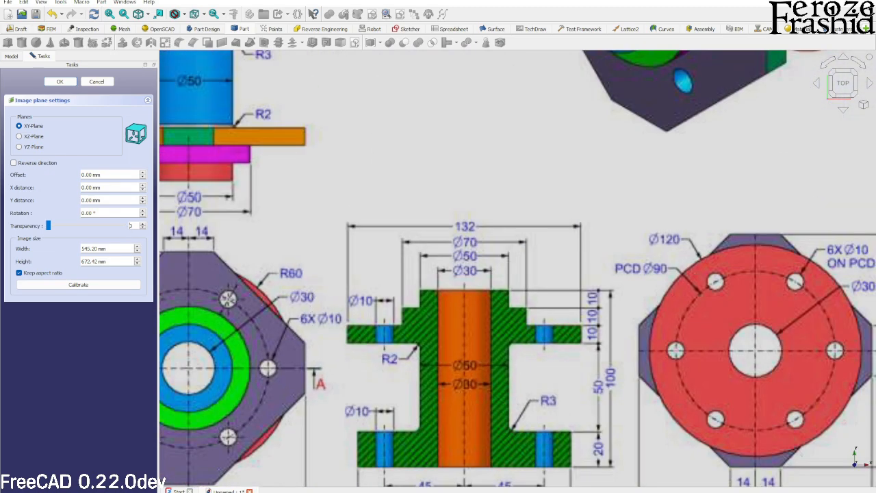
text(5)
scroll(332, 166, down, 5)
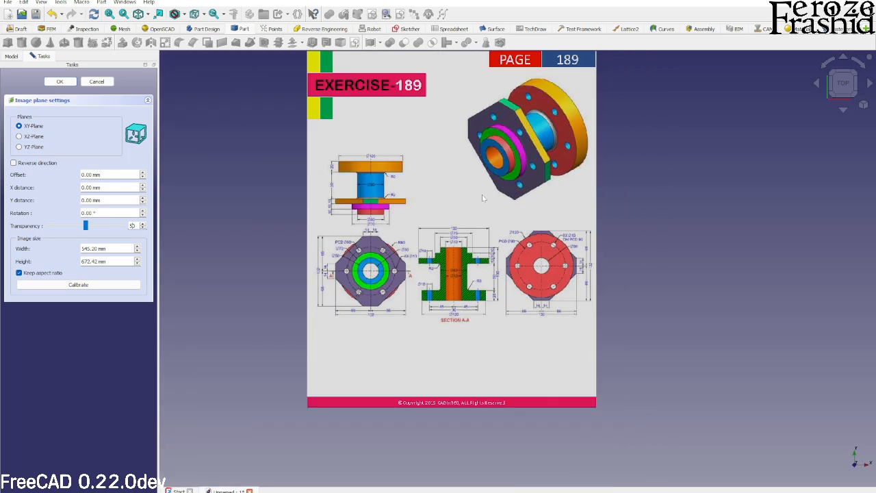
Place the reference image on the XZ-Plane, accept the image settings and switch to the front view
scroll(481, 186, up, 2)
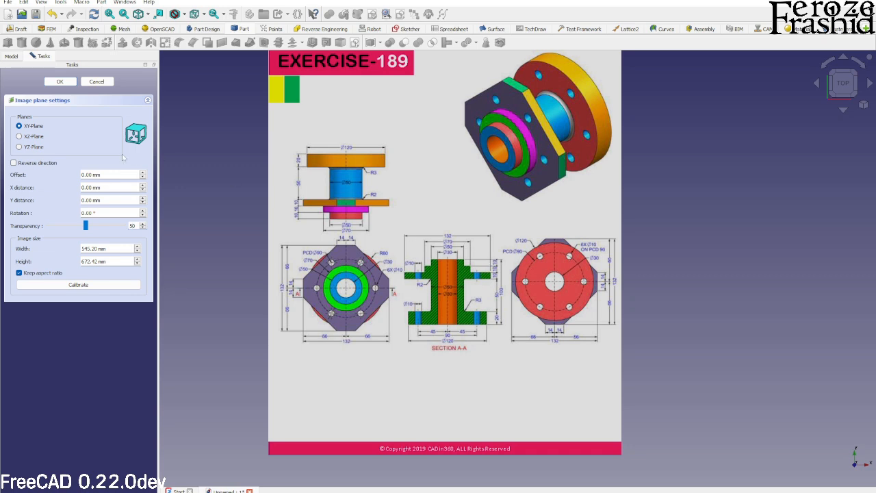
click(39, 138)
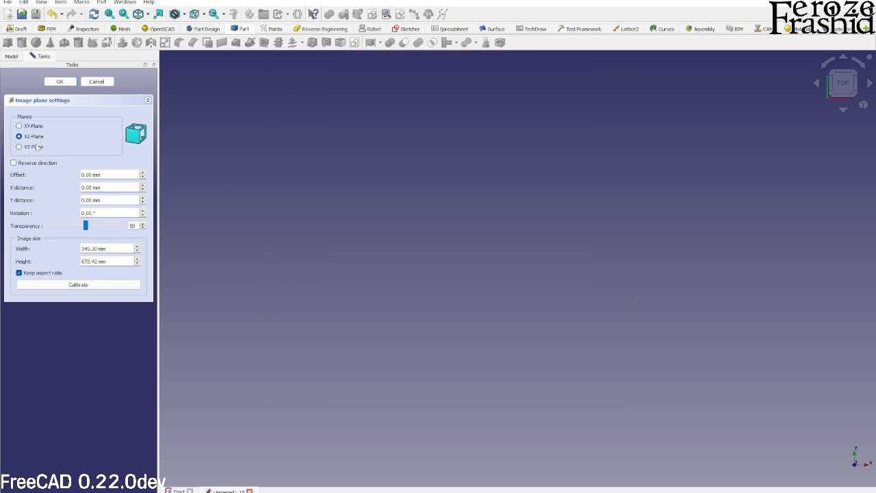
click(60, 82)
key(1)
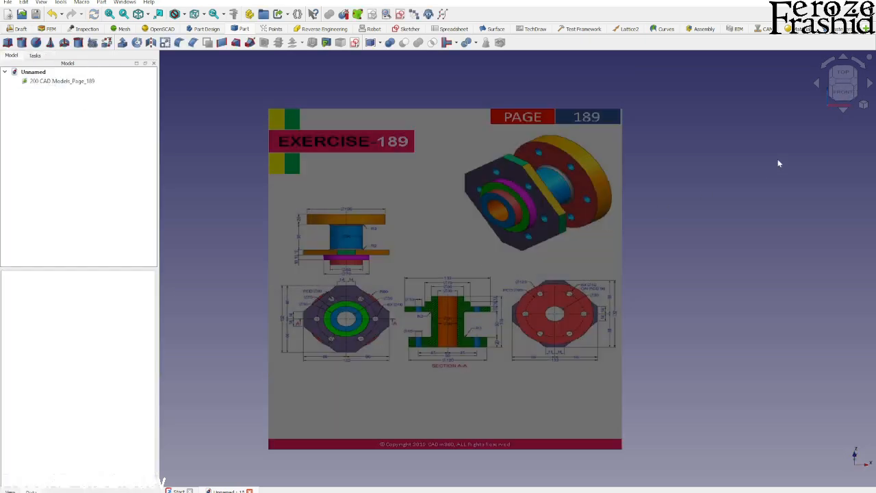
Start transforming the reference image and move it up along the vertical axis, bringing the section view near the origin
scroll(470, 367, down, 2)
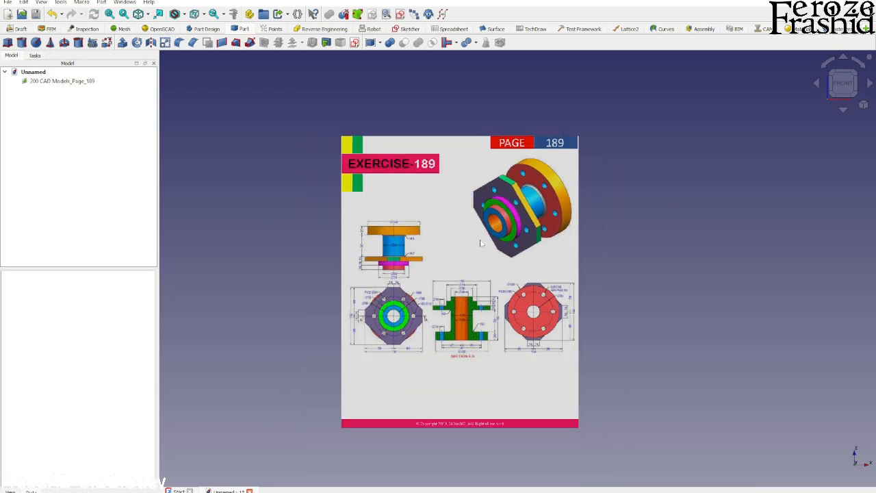
scroll(471, 368, up, 3)
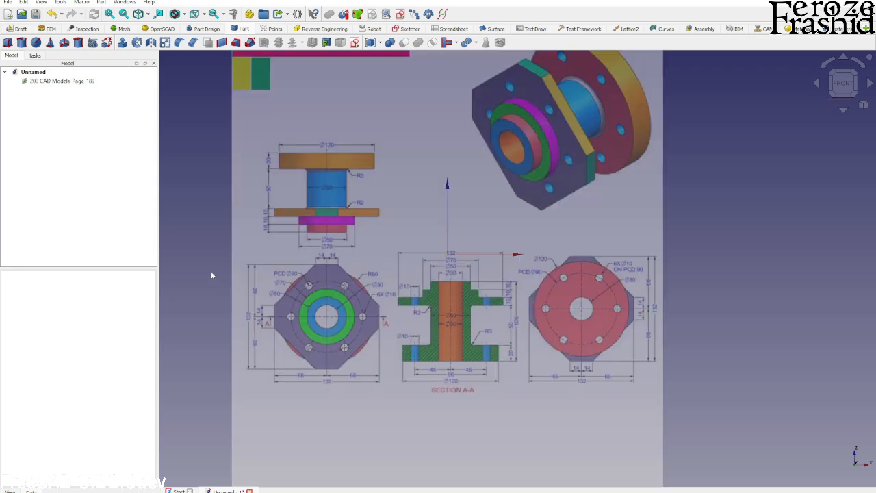
click(77, 82)
right_click(77, 82)
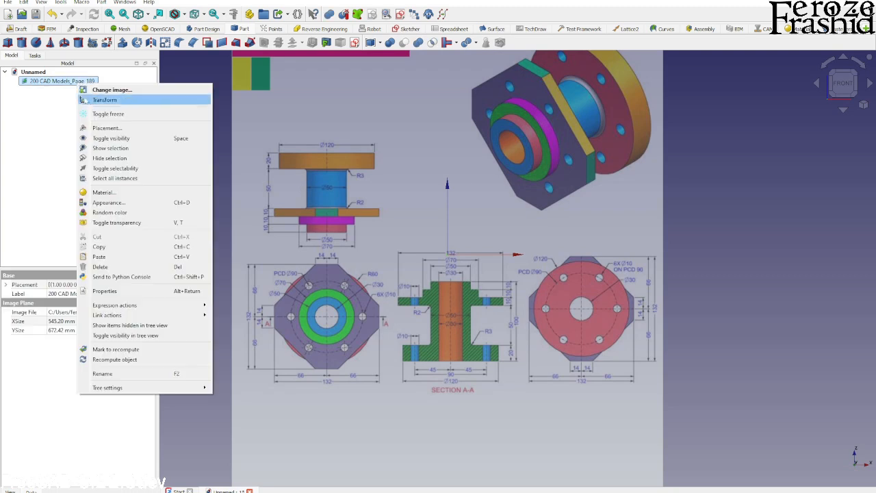
click(96, 100)
drag(455, 189, 453, 139)
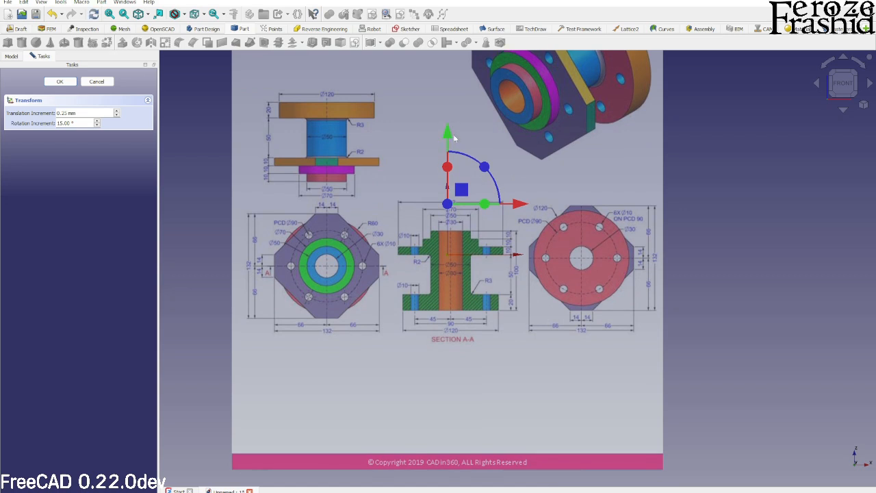
scroll(546, 370, down, 1)
scroll(585, 195, up, 1)
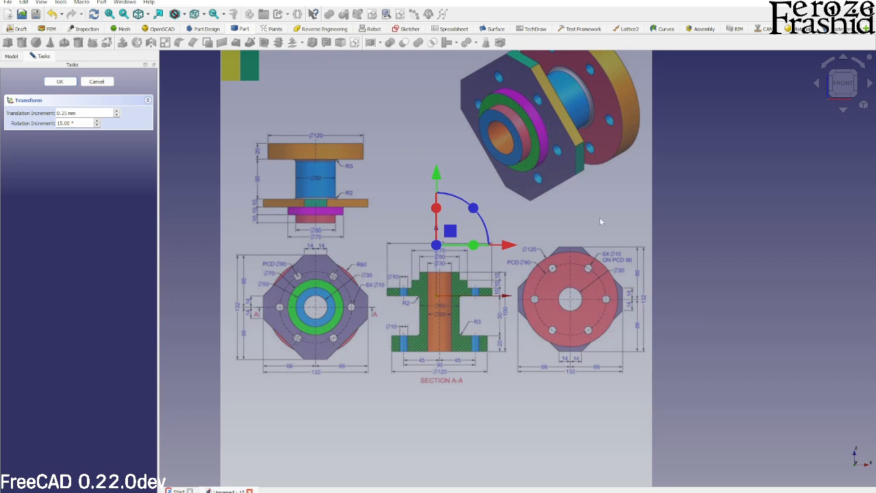
scroll(560, 366, down, 1)
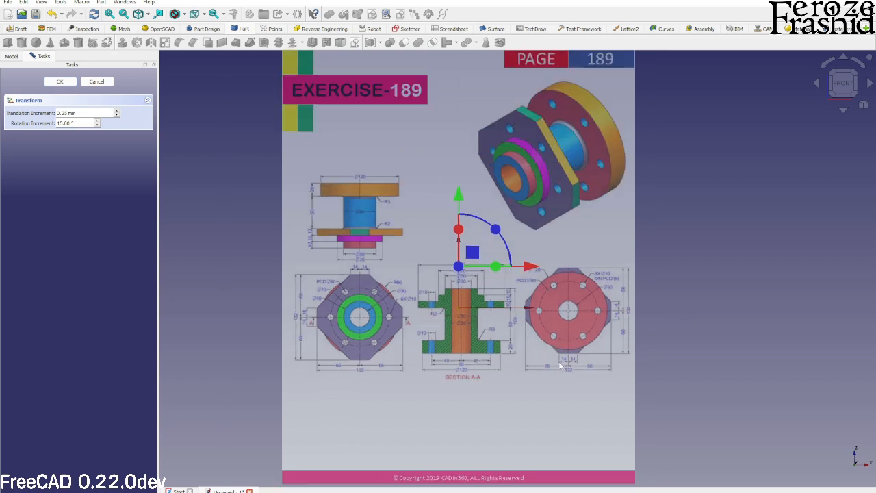
scroll(557, 172, up, 1)
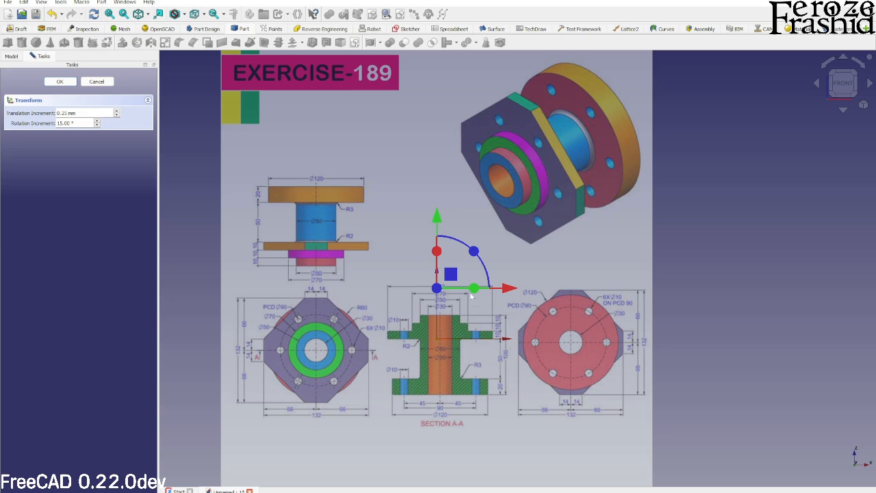
Shift the image down and 4.25 mm in negative X, aligning Section A-A's centreline and upper flange top with the origin, and accept the transform
scroll(470, 336, up, 3)
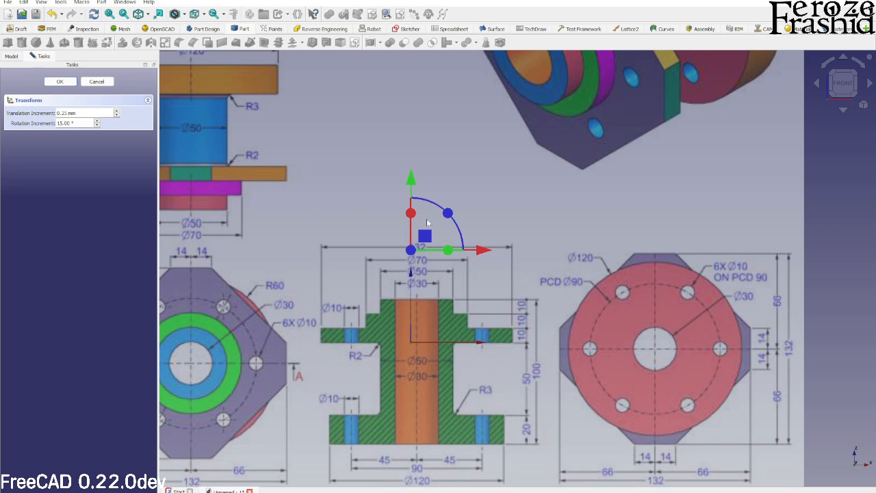
drag(411, 182, 411, 198)
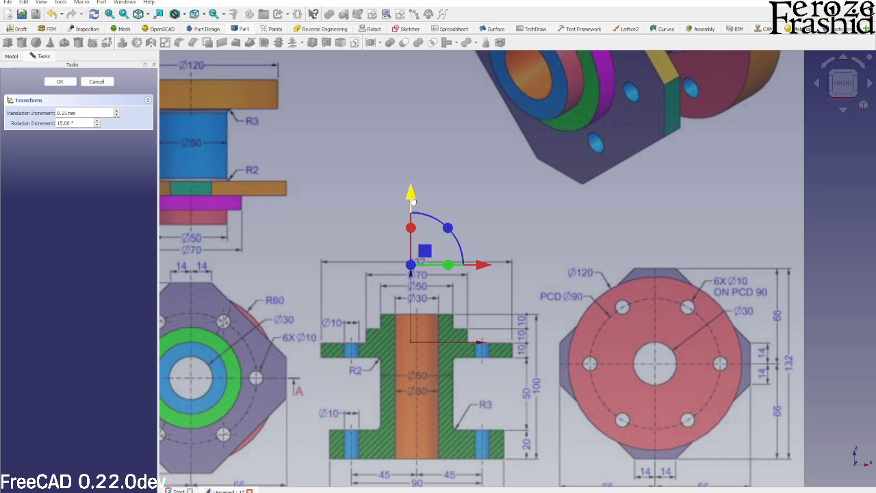
drag(483, 268, 477, 269)
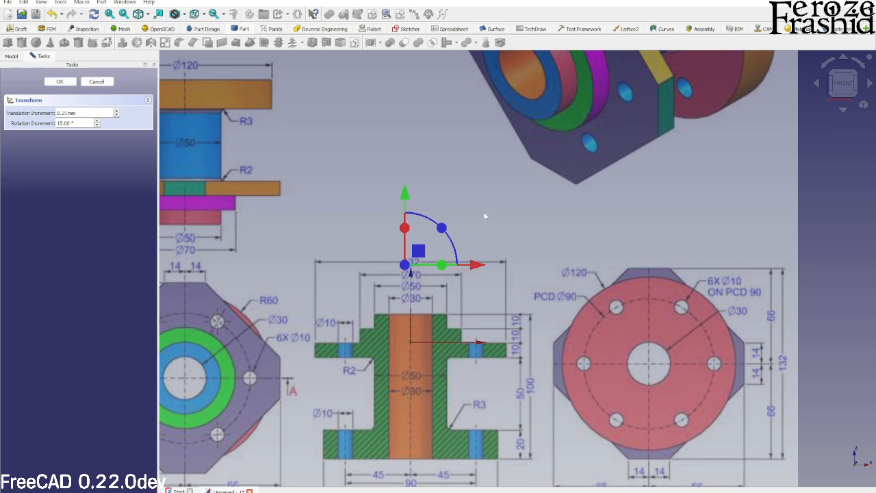
scroll(484, 217, down, 1)
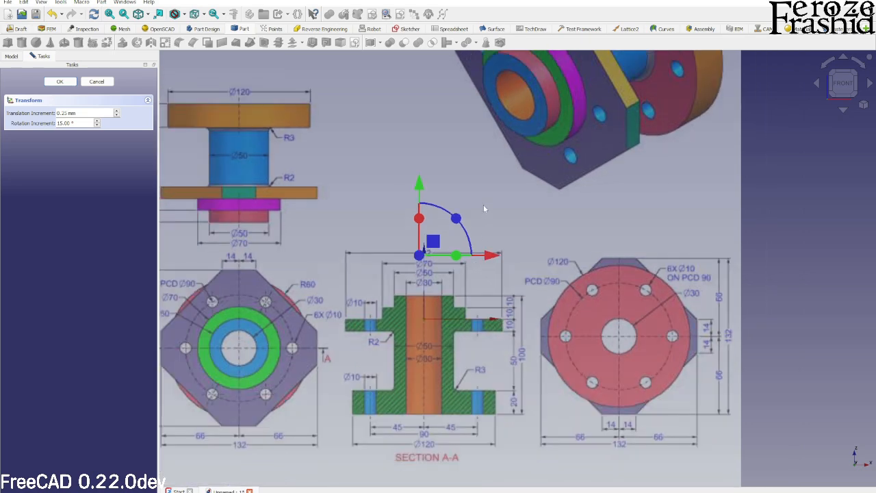
scroll(483, 206, down, 1)
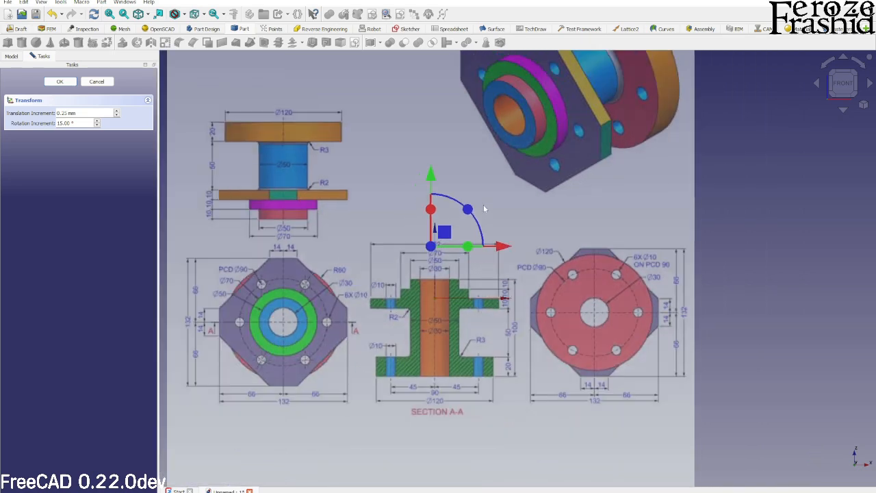
click(65, 84)
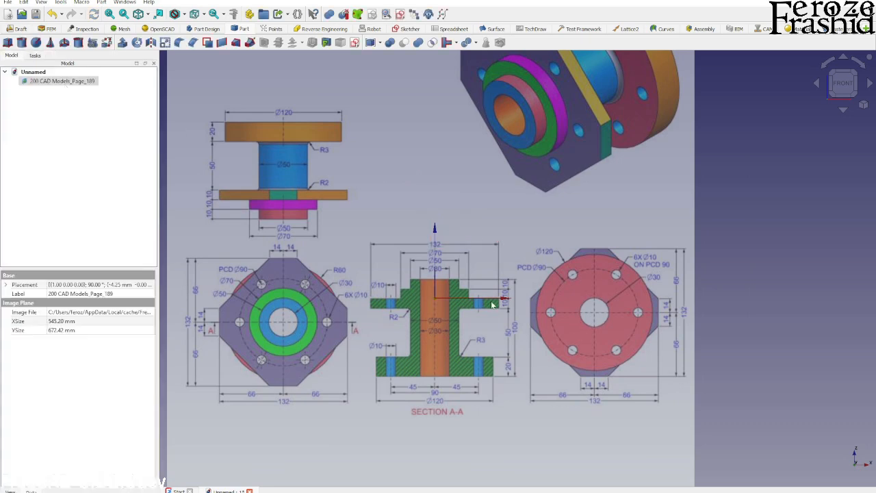
Deselect the reference image and turn off the axis cross
click(730, 266)
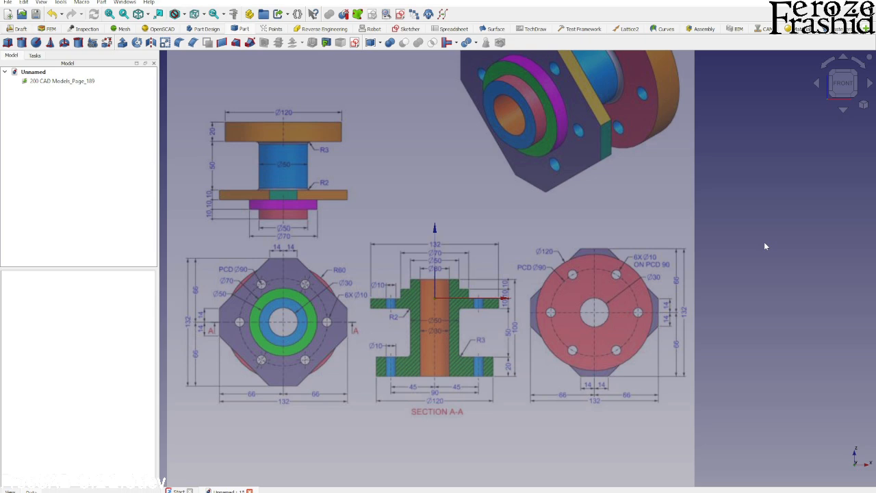
click(42, 3)
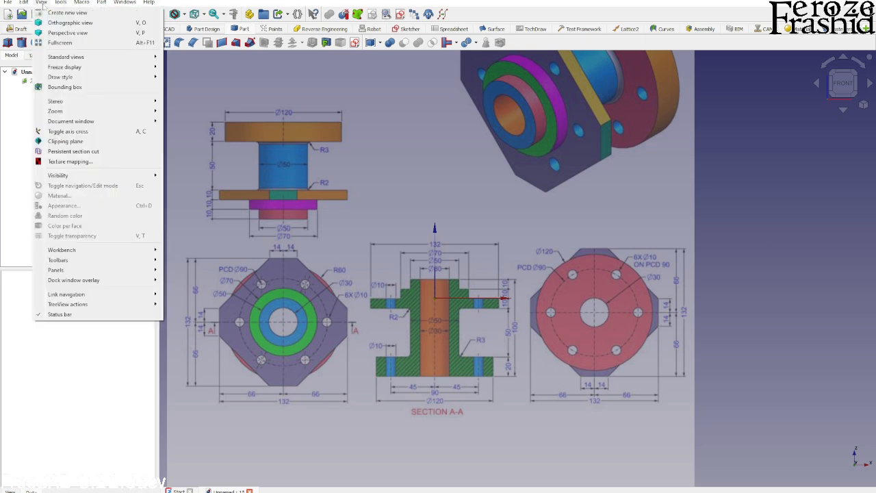
click(75, 132)
Look over the drawing's views and switch to the Part Design workbench
scroll(707, 306, down, 2)
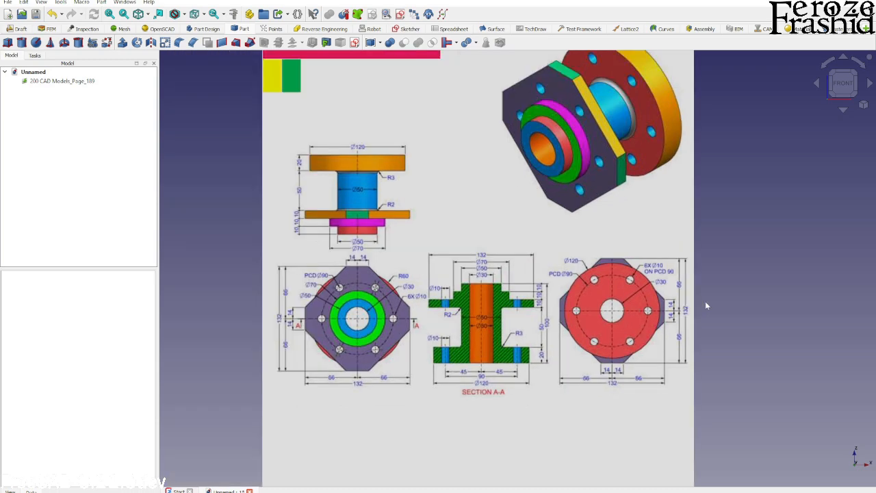
scroll(707, 306, down, 1)
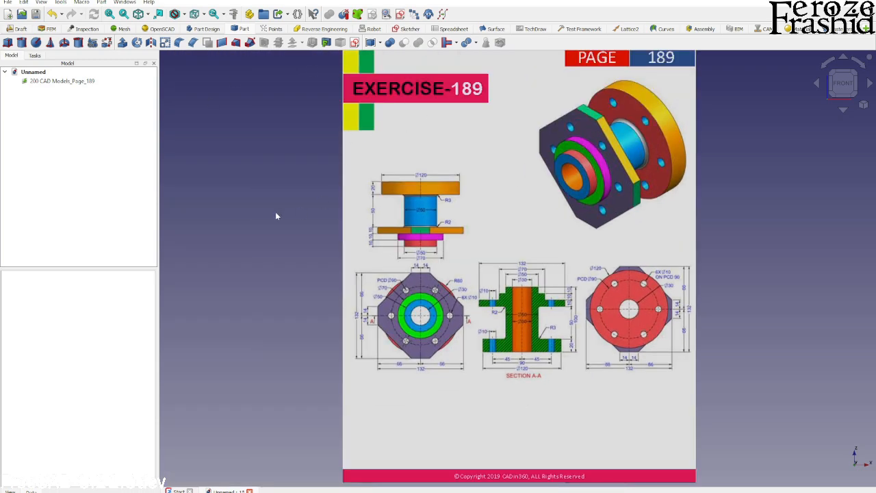
scroll(606, 321, up, 3)
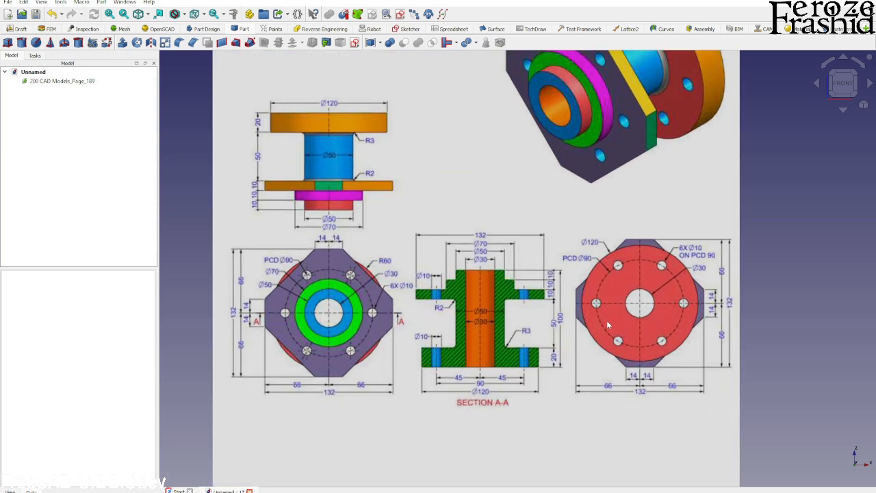
scroll(514, 308, up, 1)
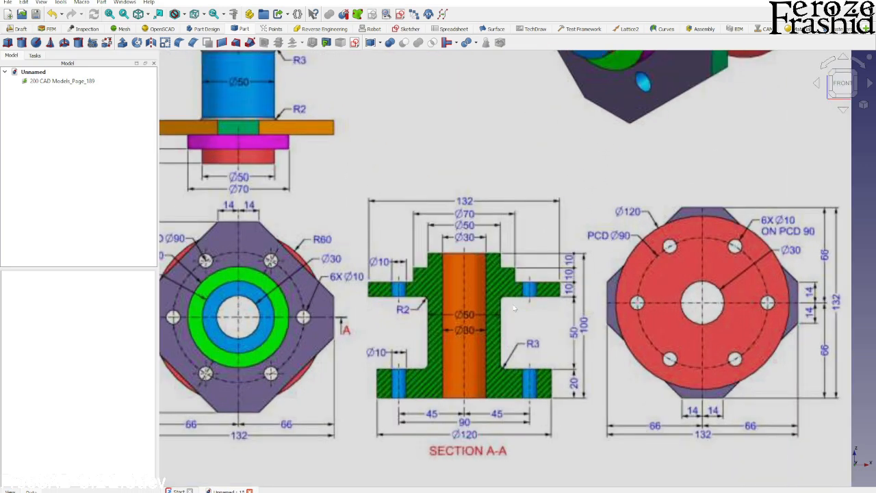
scroll(577, 288, down, 5)
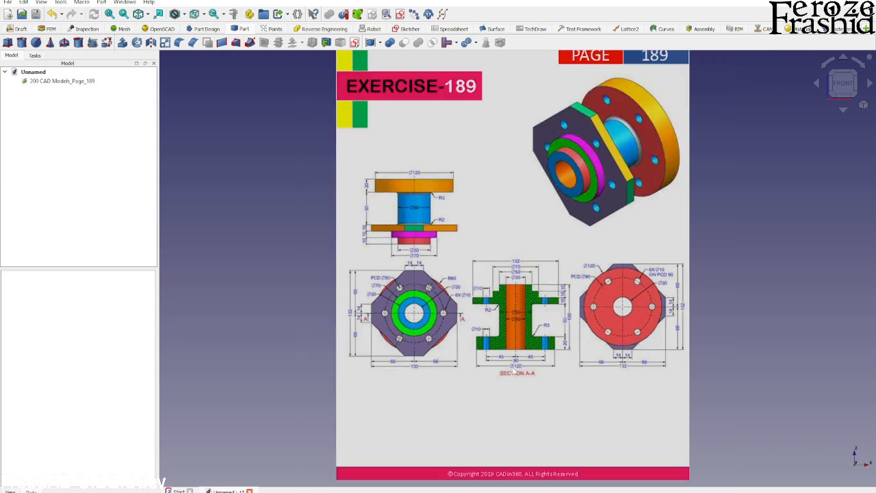
scroll(624, 284, up, 1)
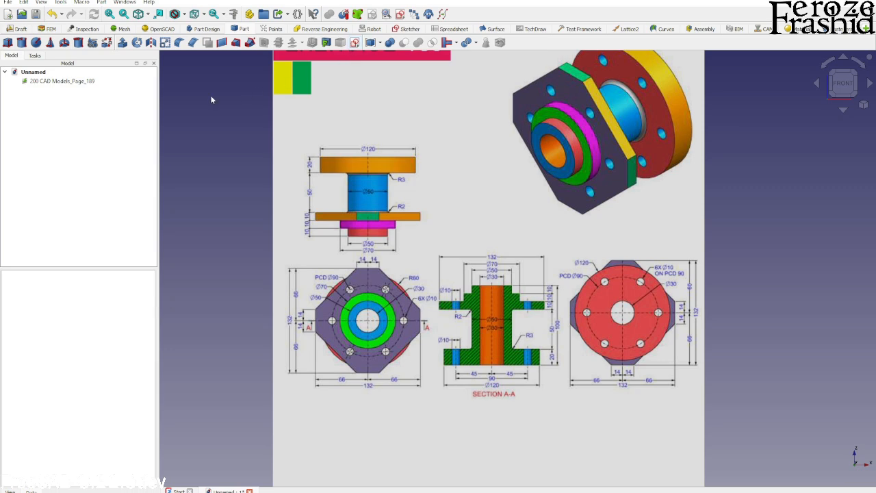
click(206, 29)
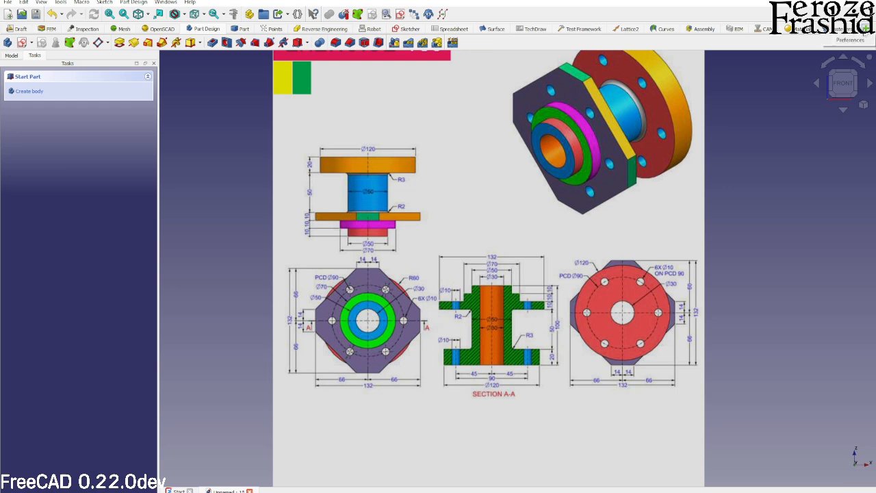
Check the workbench selector type in the preferences, keeping it as TabBar
click(864, 28)
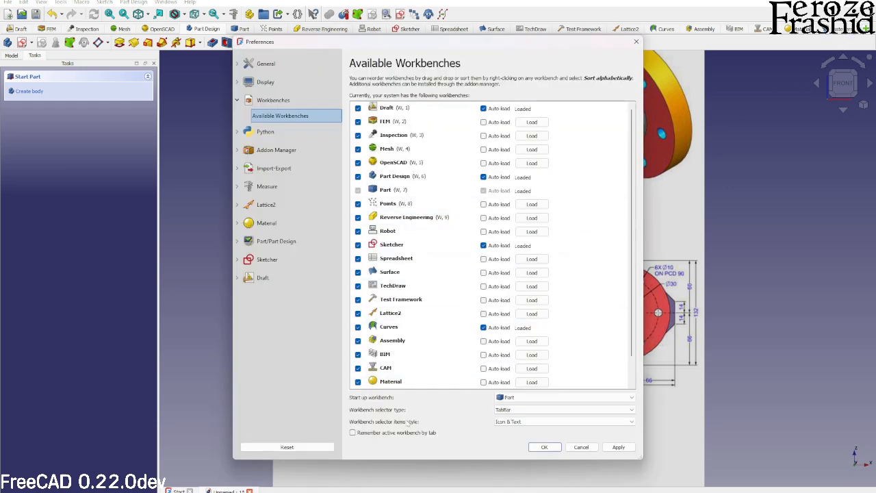
click(504, 410)
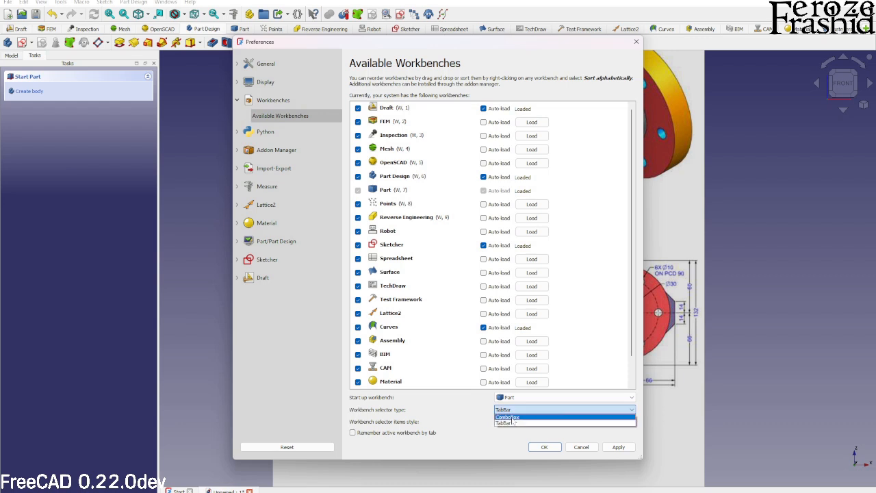
click(511, 423)
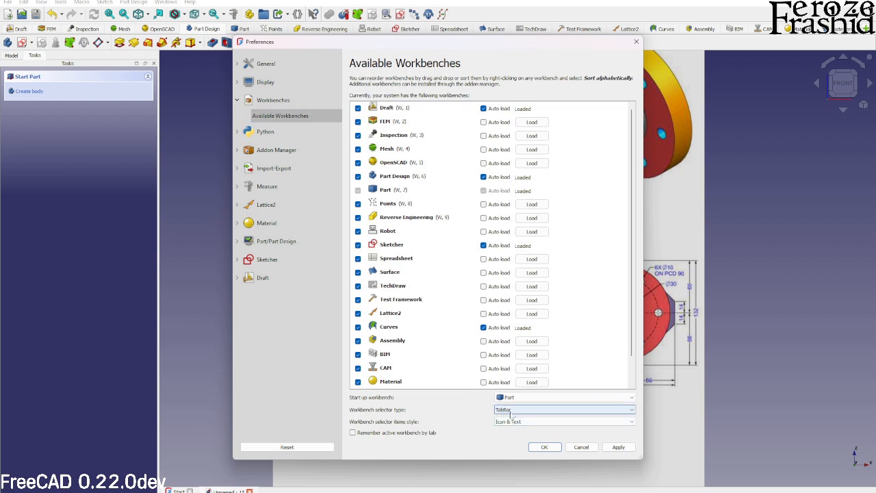
click(544, 447)
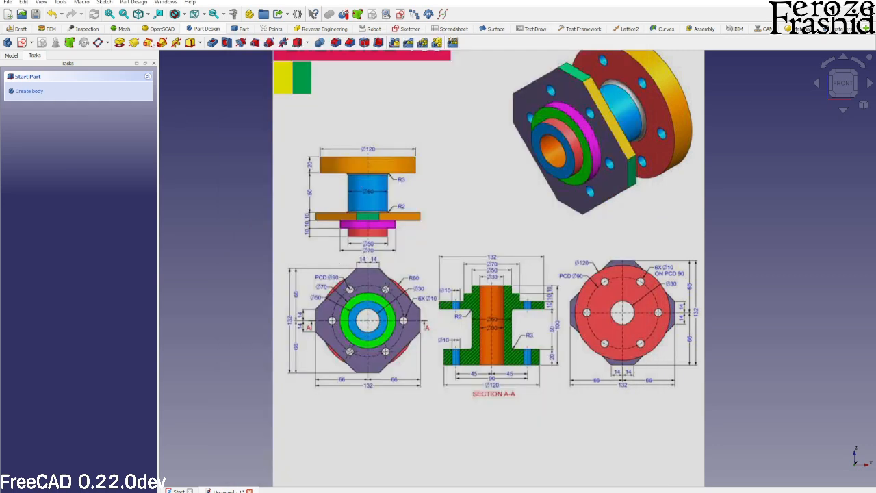
Create a body and start a sketch on its XZ plane
click(20, 90)
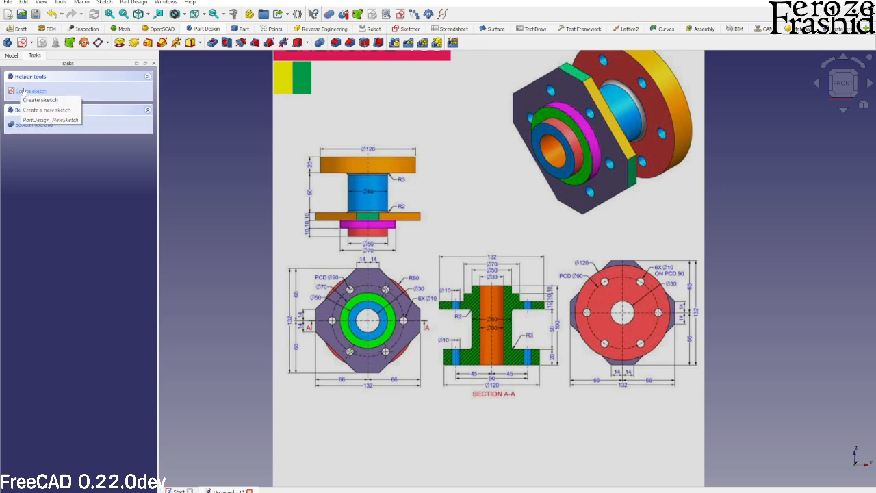
click(25, 91)
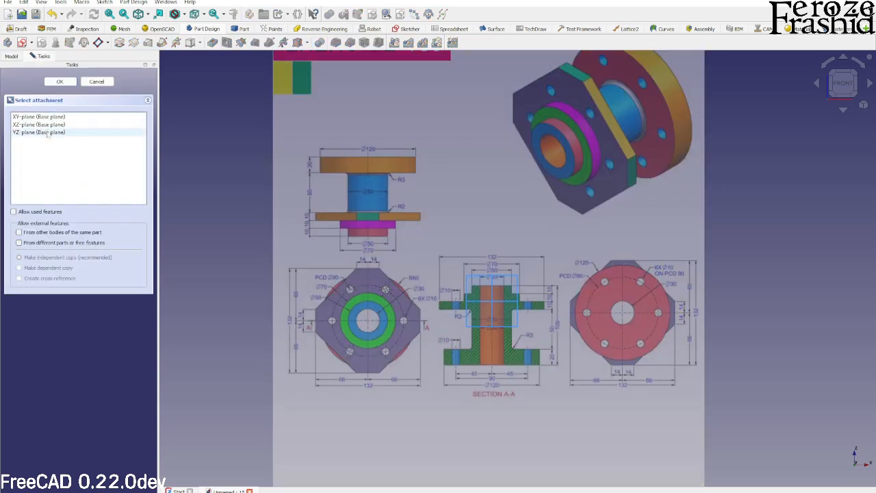
click(38, 125)
click(60, 82)
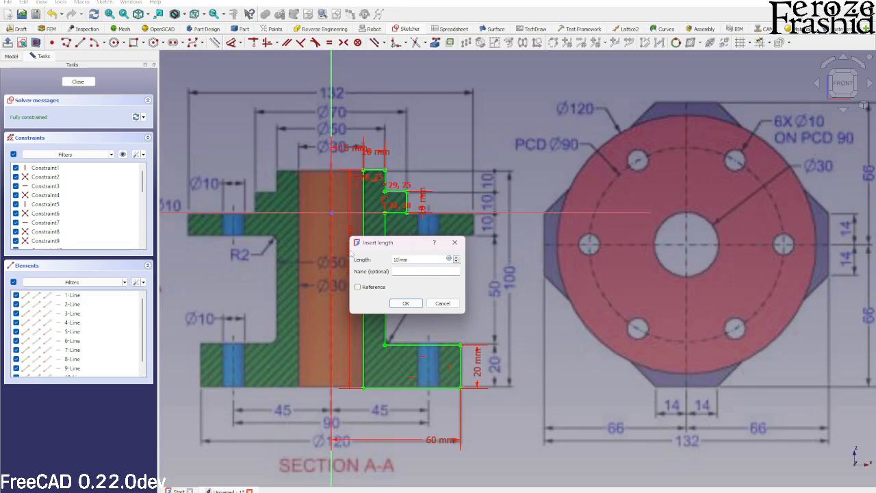
Set the overall height of the half-section profile over Section A-A to 100 mm and close the sketch
key(Return)
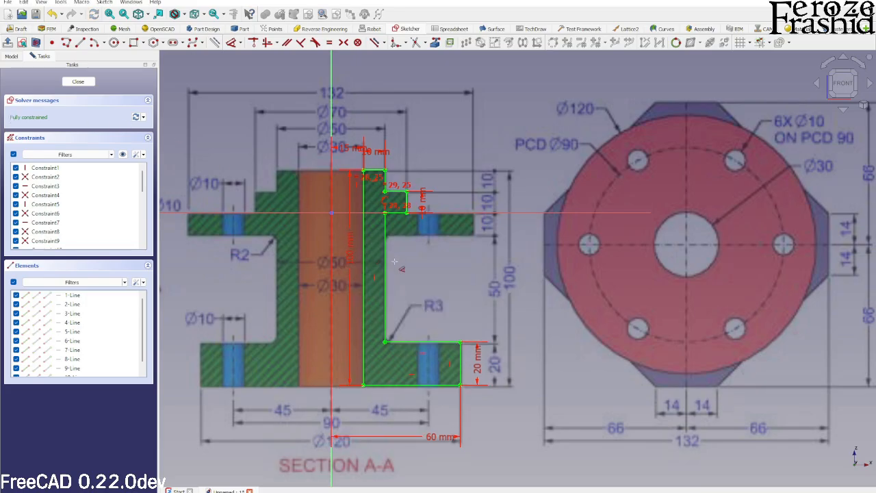
click(78, 82)
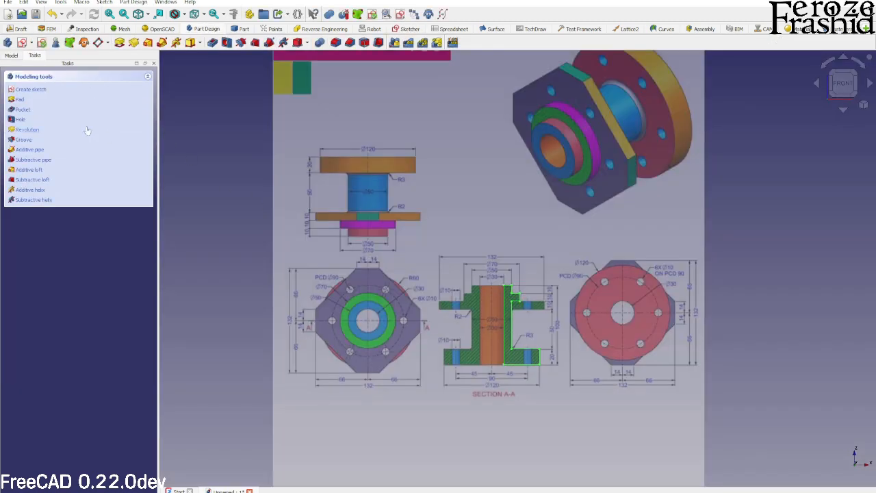
Revolve the half-section sketch 360° about the vertical sketch axis
click(15, 57)
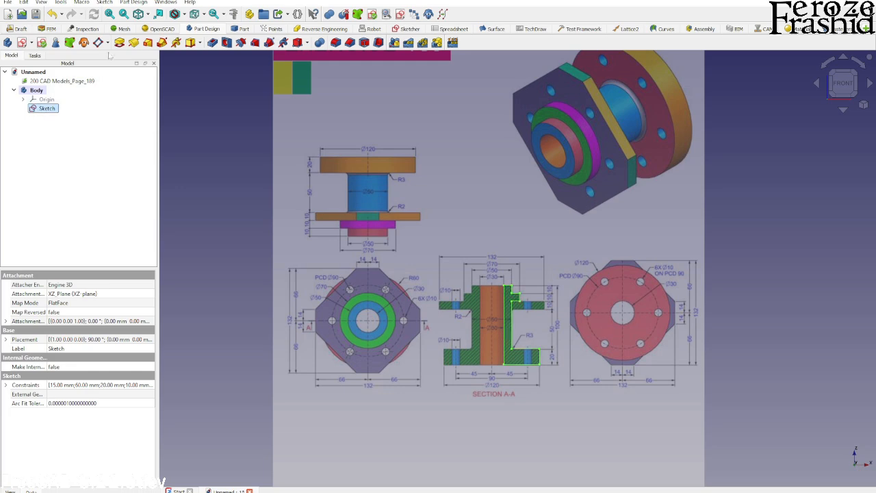
click(134, 44)
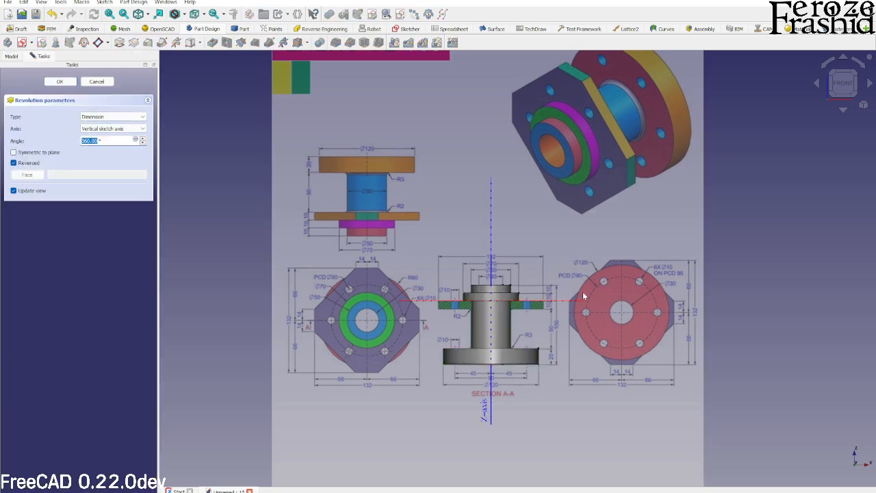
click(59, 82)
Examine the revolved body against the drawing's flange and pictorial views, including from the top
scroll(575, 322, up, 3)
mouse_move(490, 288)
middle_down()
mouse_move(486, 376)
mouse_move(340, 346)
mouse_move(483, 321)
middle_up()
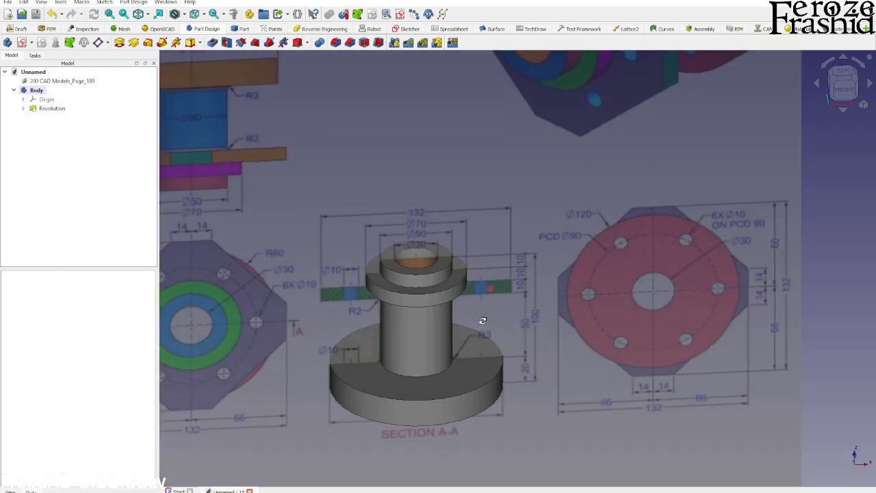
scroll(496, 346, down, 2)
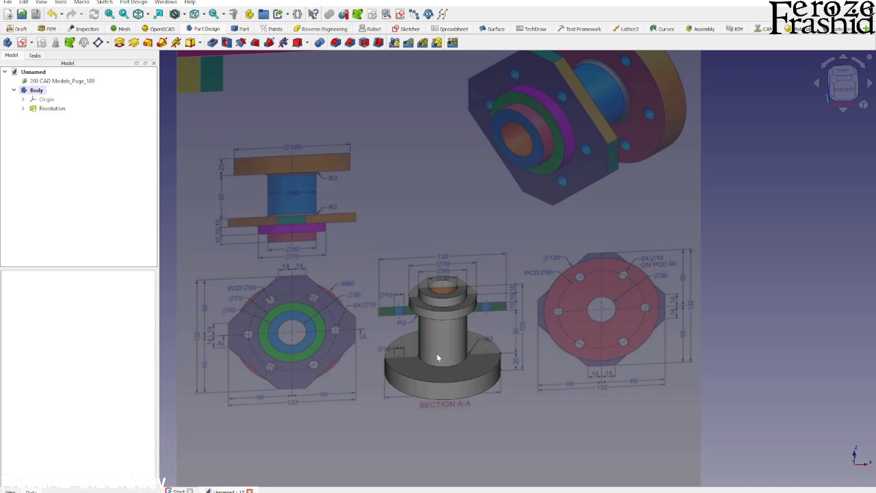
scroll(591, 140, down, 2)
scroll(565, 123, up, 2)
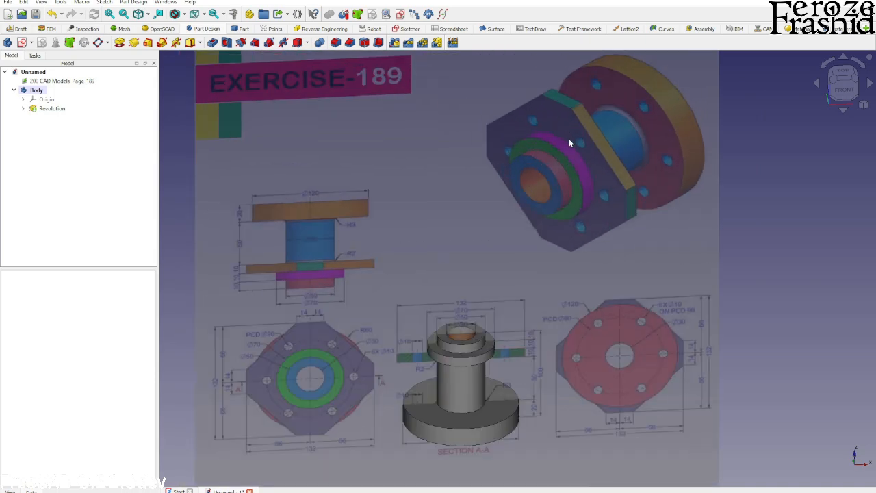
mouse_move(570, 143)
middle_down()
mouse_move(651, 117)
mouse_move(571, 145)
middle_up()
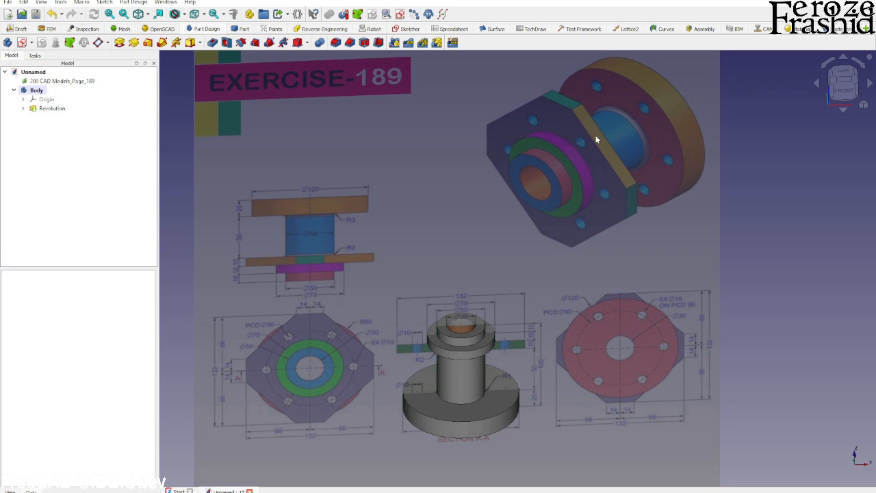
click(845, 77)
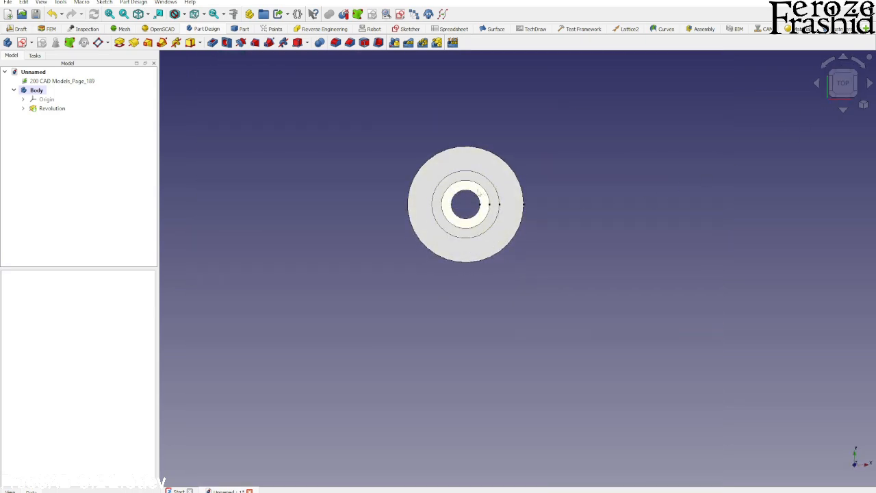
middle_drag(493, 254, 493, 233)
Reorient the reference image onto the XY plane and deselect it
click(54, 83)
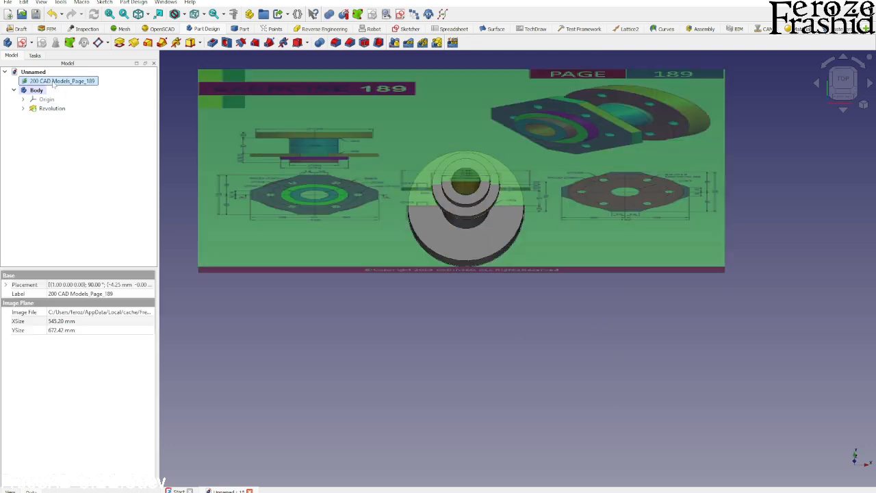
double_click(53, 83)
click(20, 126)
click(60, 81)
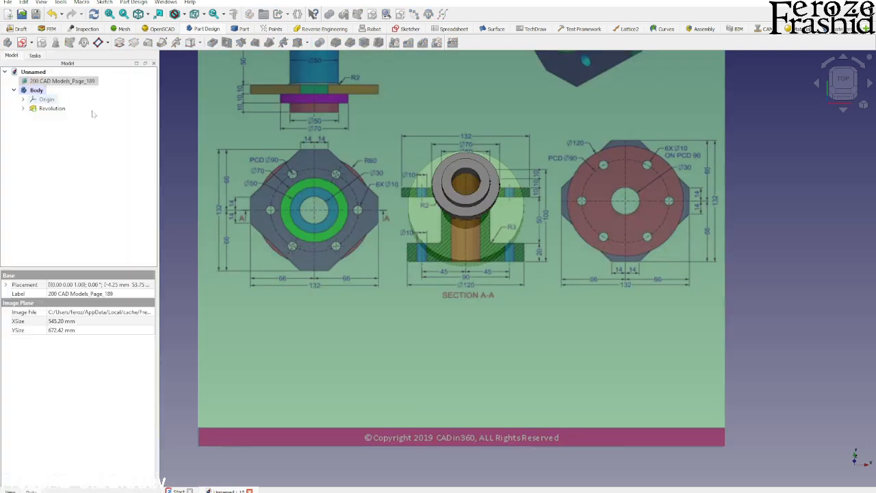
scroll(461, 289, down, 4)
scroll(400, 229, up, 1)
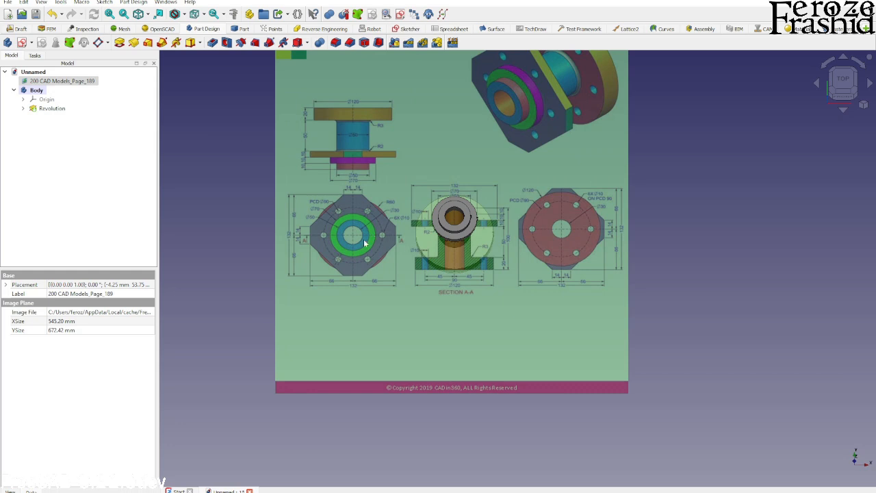
click(188, 80)
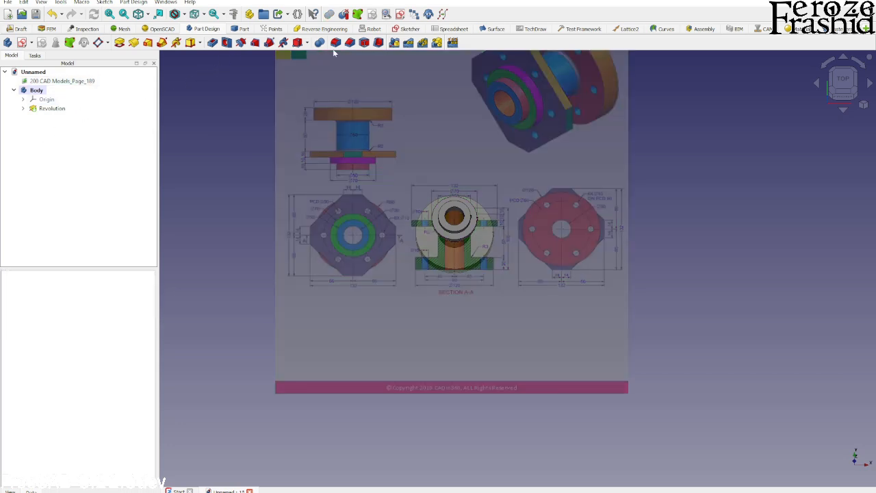
Start a new sketch on the body's XY plane for the upper flange
click(21, 43)
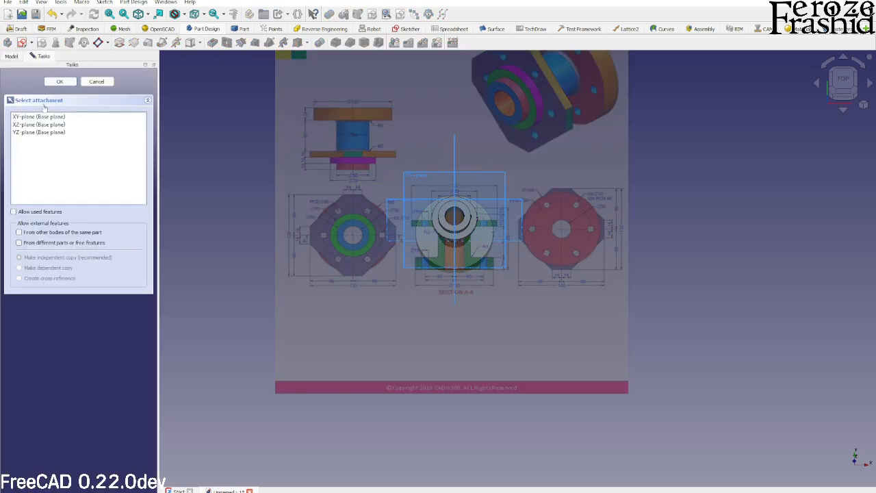
click(62, 80)
scroll(419, 198, up, 4)
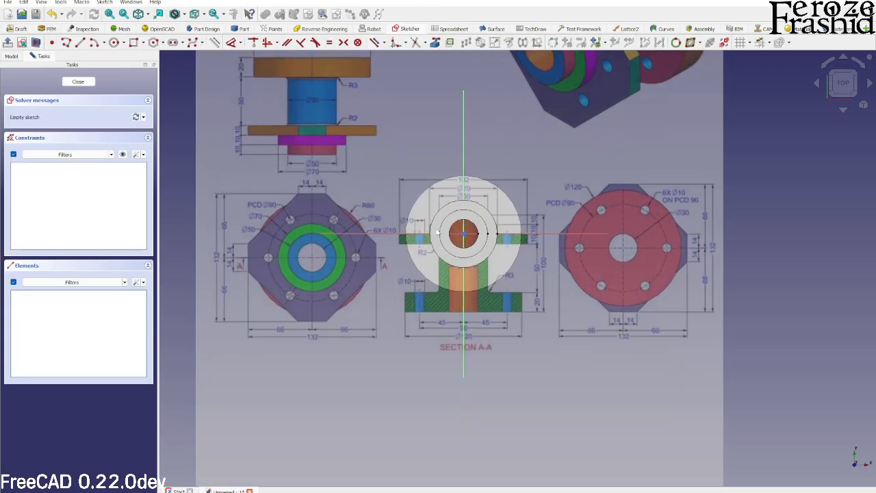
scroll(345, 183, up, 1)
scroll(441, 187, down, 1)
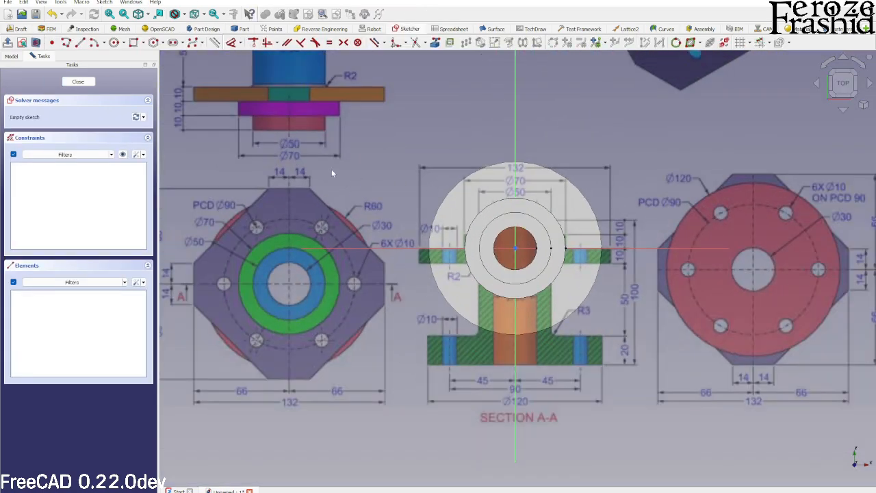
Draw the flange's eight-sided outline centred on the origin, 132 mm across with 28 mm straight flats
click(133, 42)
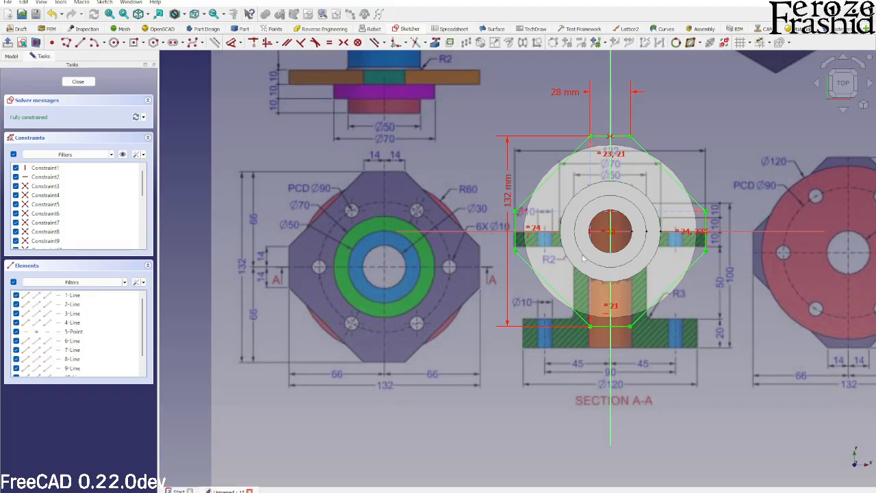
middle_drag(536, 323, 443, 244)
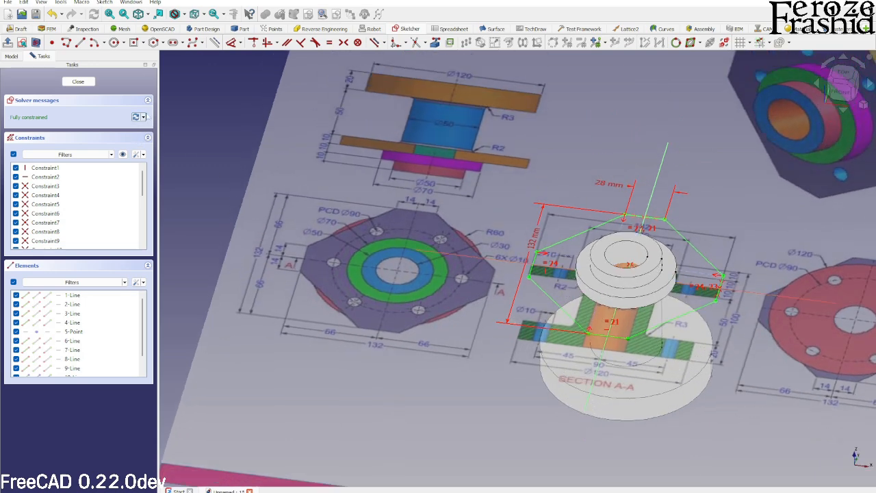
middle_drag(496, 257, 628, 287)
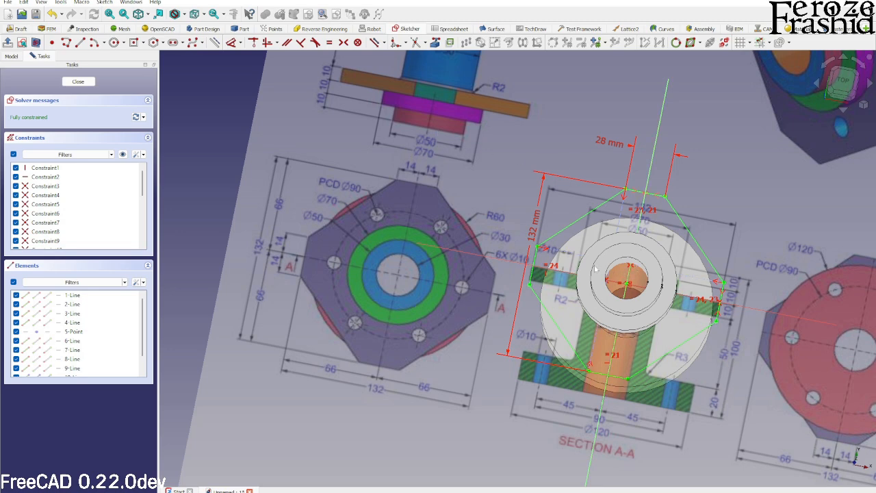
Draw a 25 mm diameter circle centred on the origin inside the flange outline
click(115, 42)
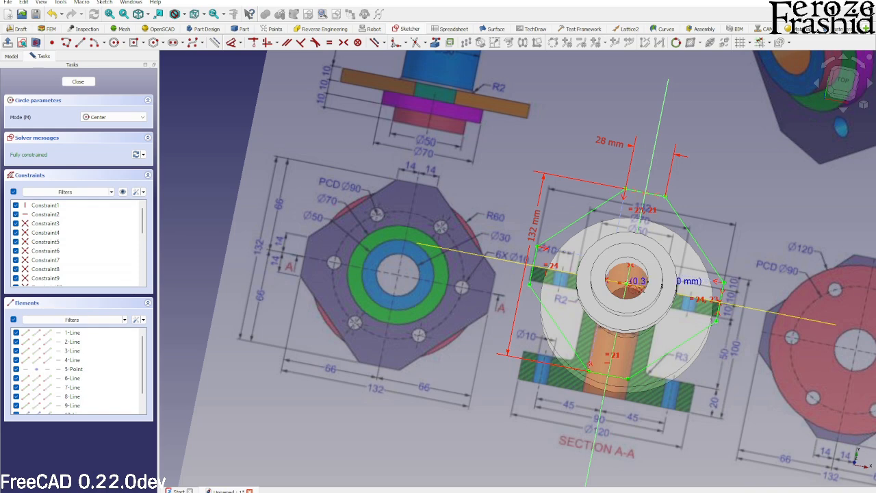
click(627, 280)
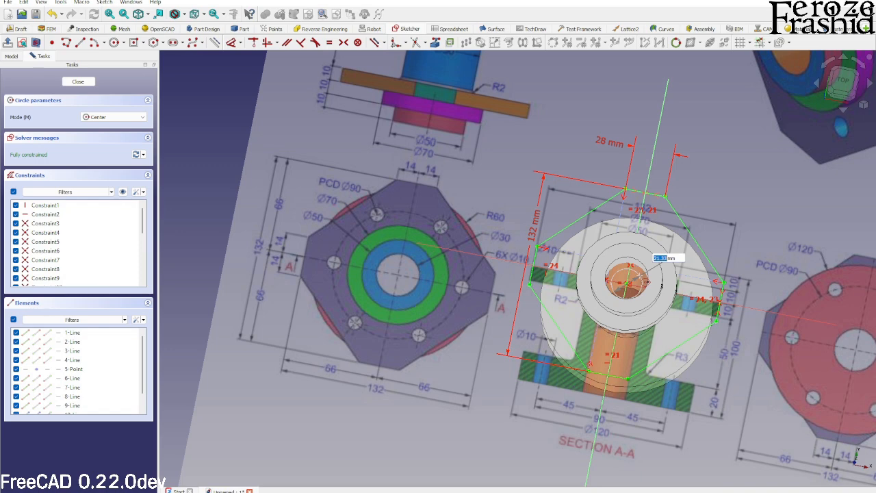
text(25)
key(Return)
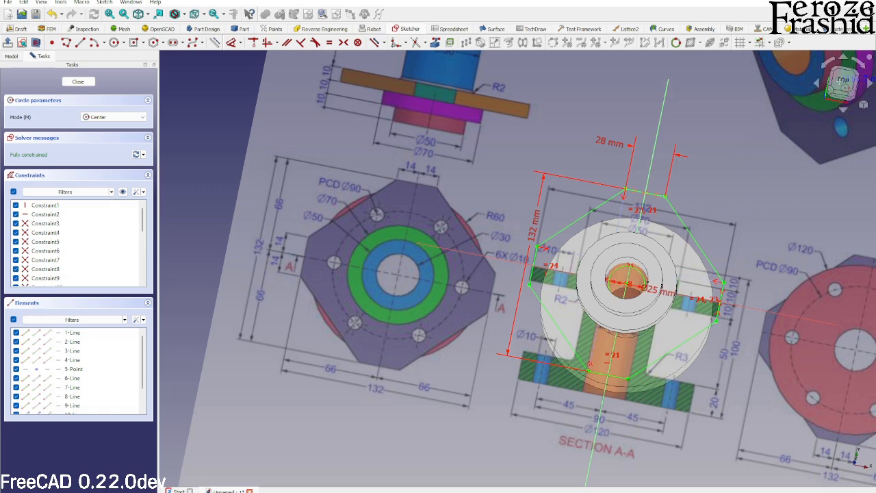
click(844, 80)
key(Escape)
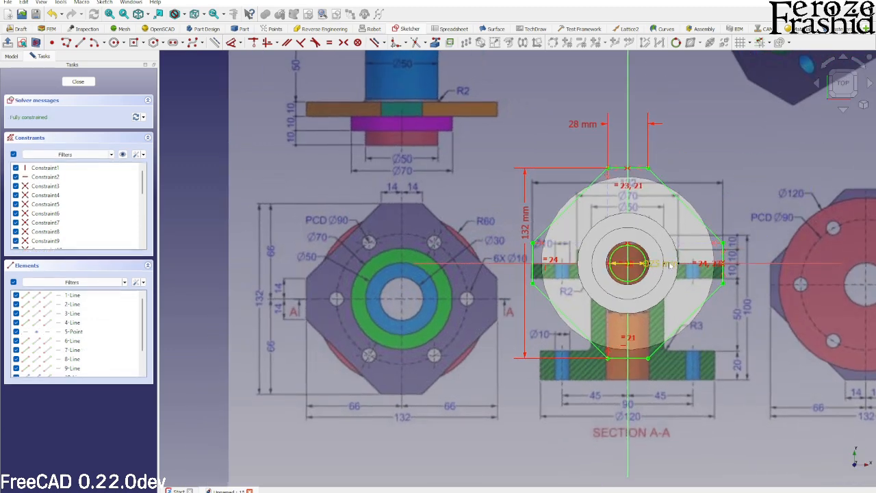
Move the circle's diameter dimension clear of the geometry, set it to 30 mm and close the sketch
drag(669, 251, 681, 219)
double_click(681, 219)
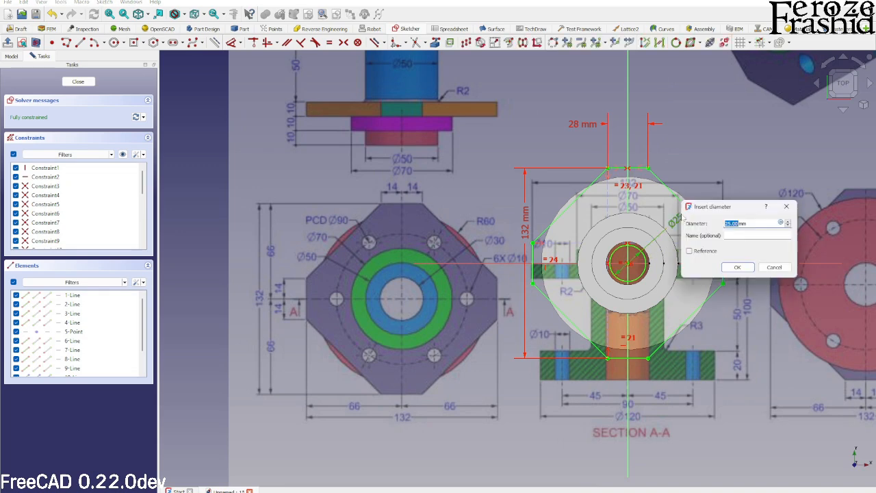
text(20)
key(Return)
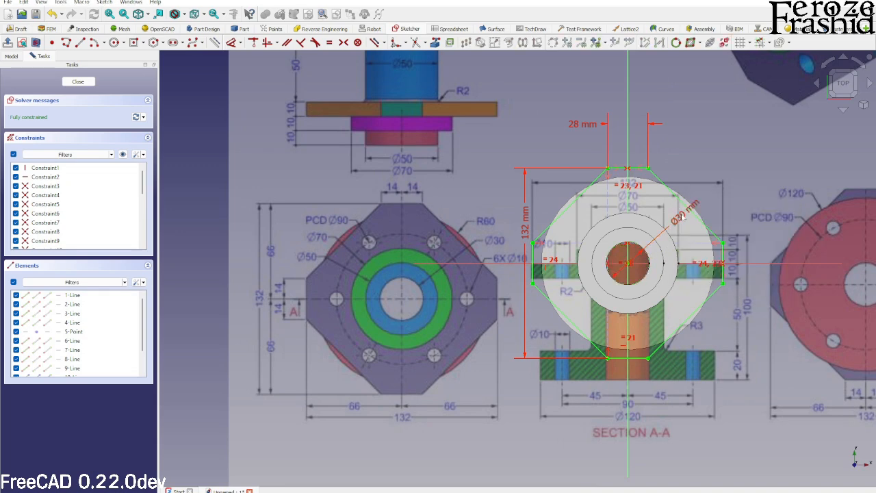
click(93, 83)
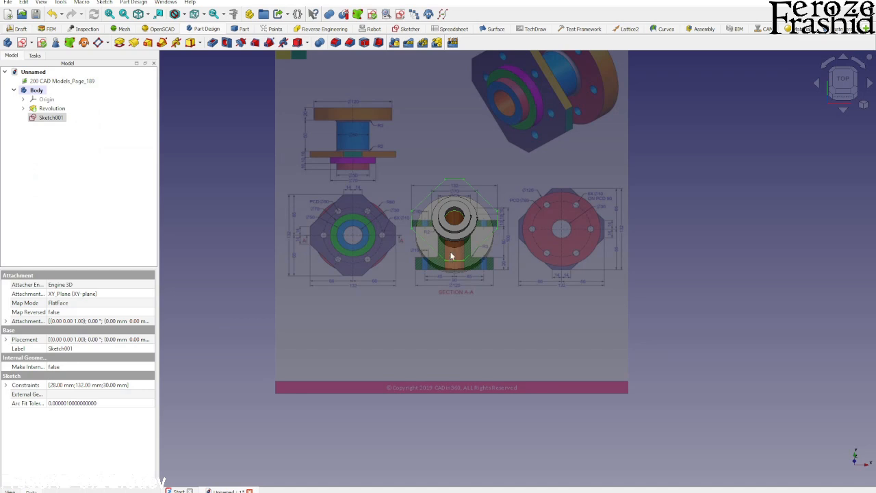
Hide the reference image so only the revolved body and the flange sketch are shown
middle_drag(458, 267, 458, 201)
scroll(458, 226, up, 3)
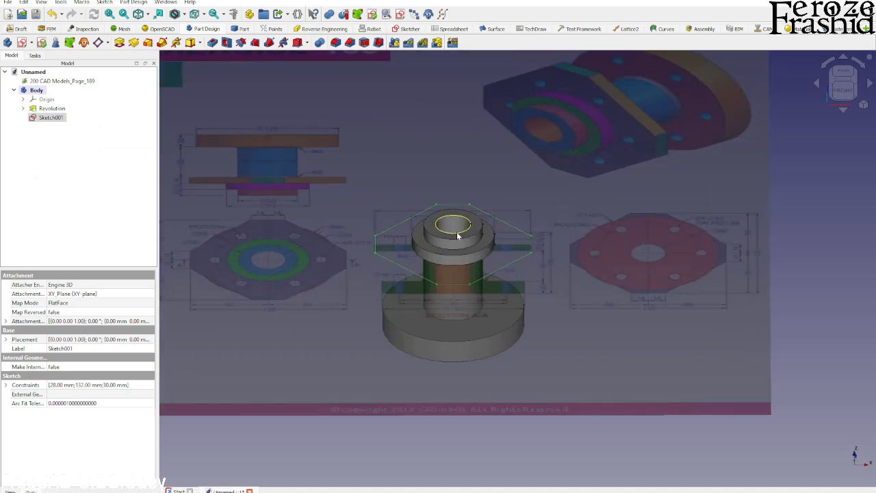
click(498, 327)
key(space)
mouse_move(462, 280)
middle_down()
mouse_move(462, 253)
mouse_move(462, 287)
middle_up()
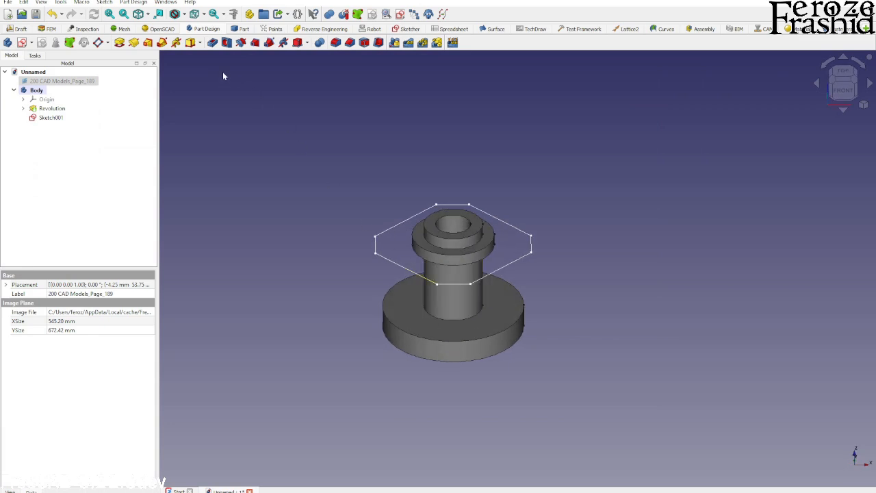
Pad the eight-sided flange sketch 10 mm with the direction reversed
click(50, 117)
click(119, 43)
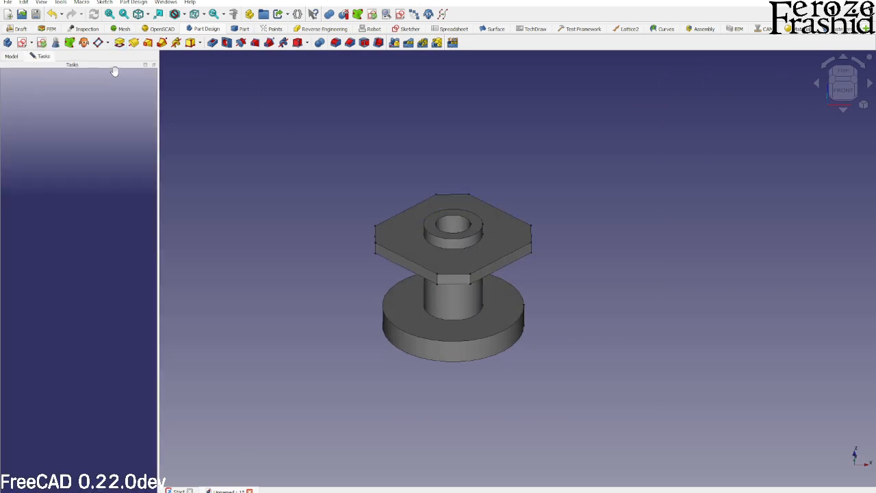
click(13, 151)
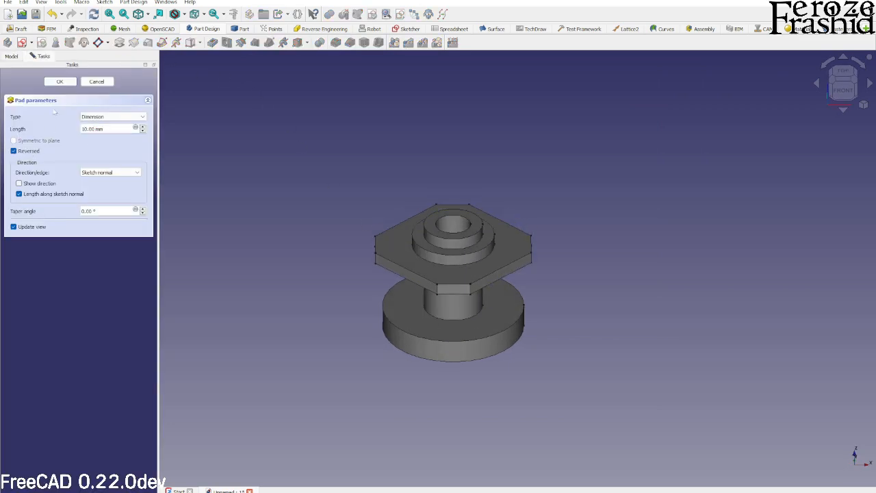
click(60, 82)
Show the reference image again and compare the part with the drawing's hole layout from the top view
middle_drag(235, 237, 439, 322)
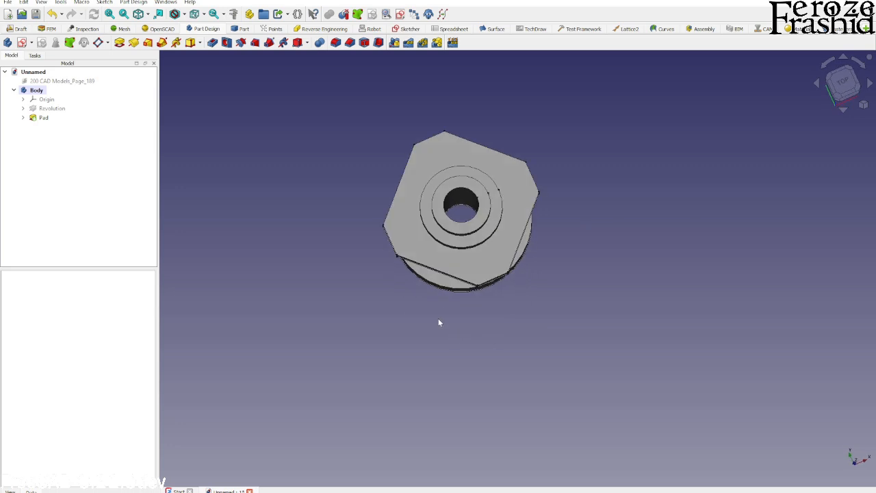
click(56, 81)
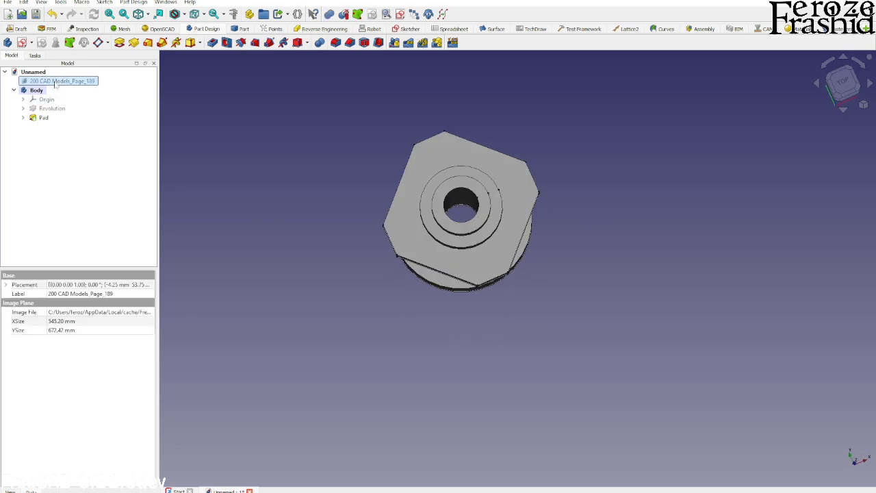
key(space)
scroll(566, 327, down, 2)
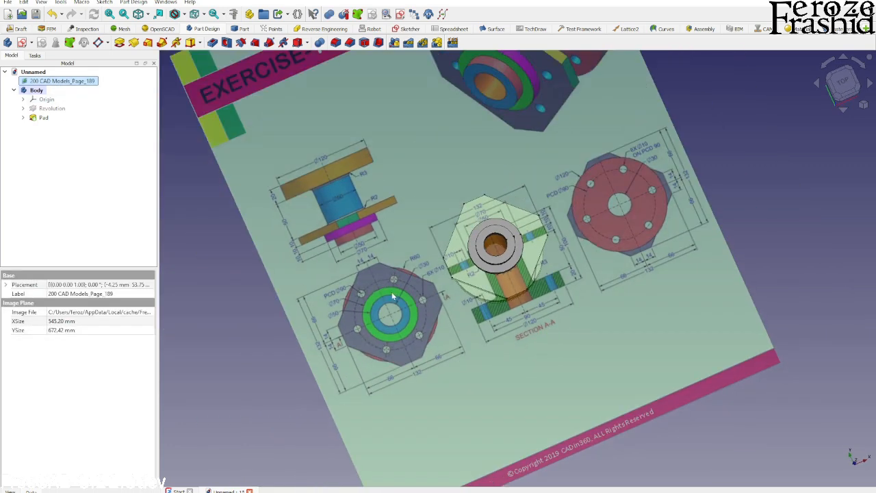
mouse_move(456, 332)
middle_down()
mouse_move(405, 287)
mouse_move(397, 325)
middle_up()
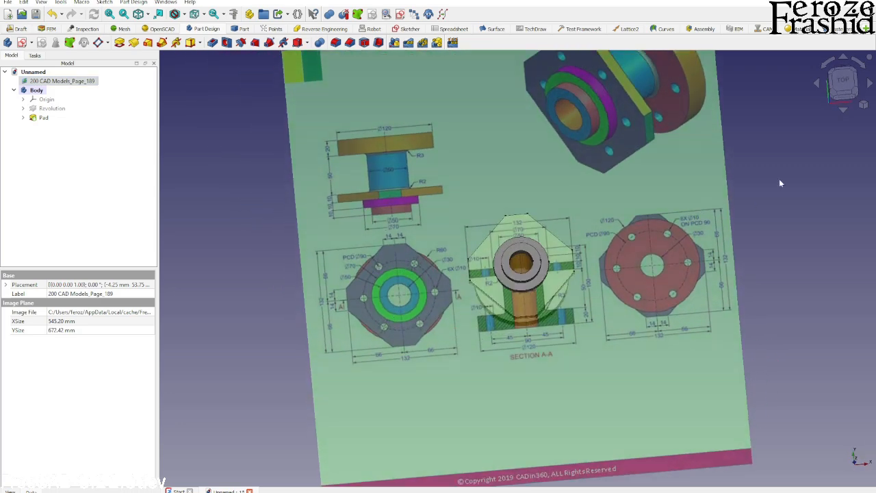
click(845, 82)
scroll(391, 267, up, 3)
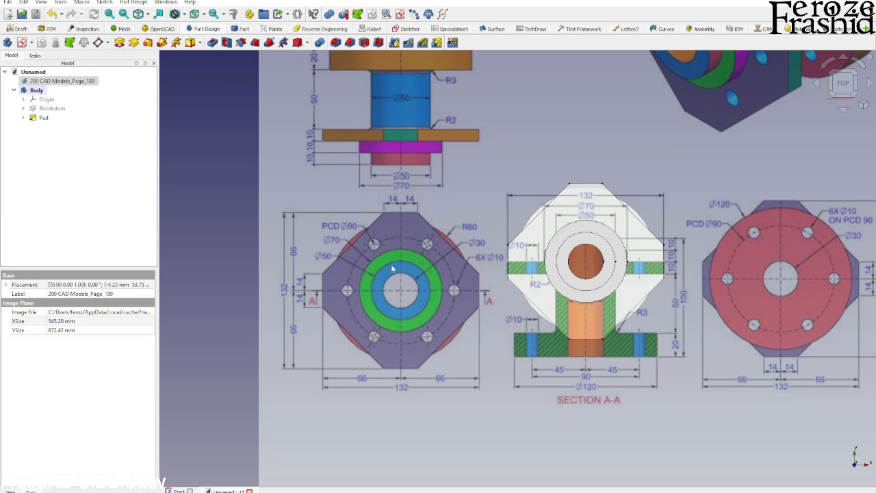
click(218, 248)
middle_drag(565, 296, 608, 282)
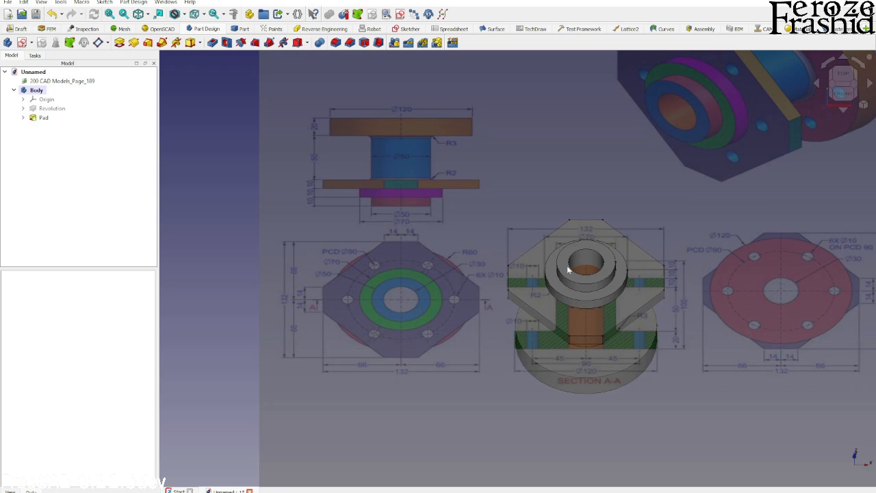
click(842, 74)
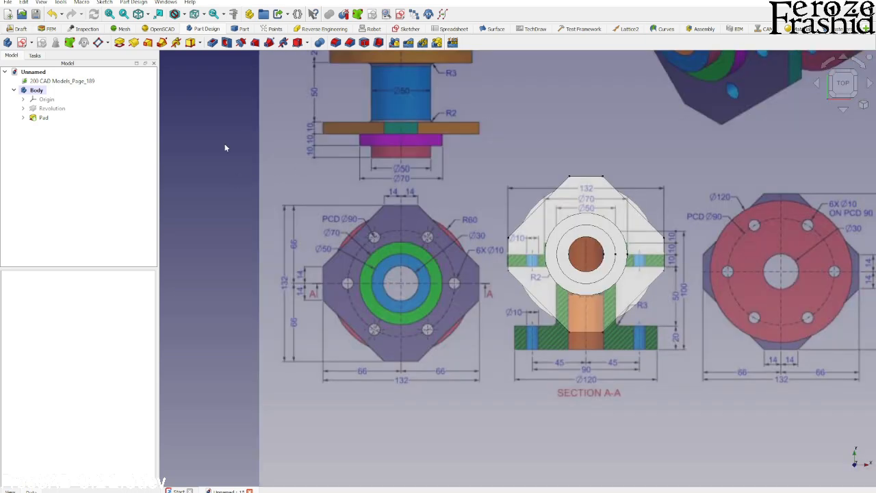
Start a sketch on the XY plane and draw a 10 mm diameter circle centred on the horizontal axis
click(22, 43)
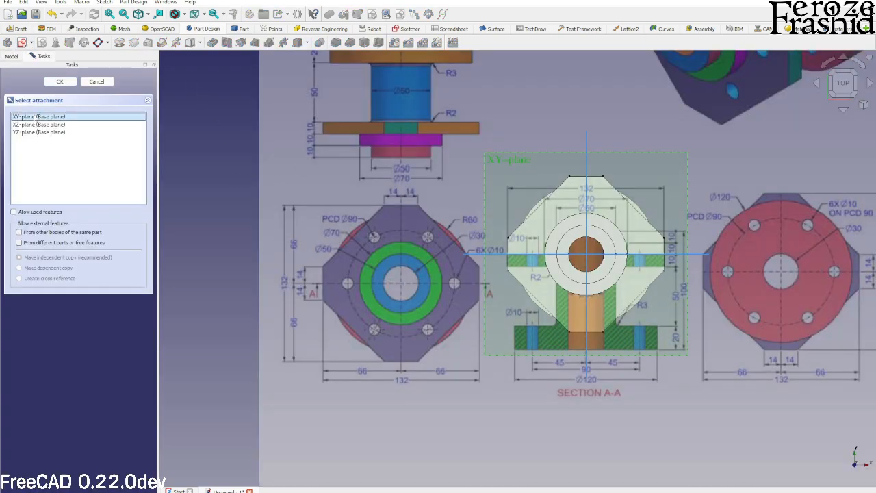
click(59, 82)
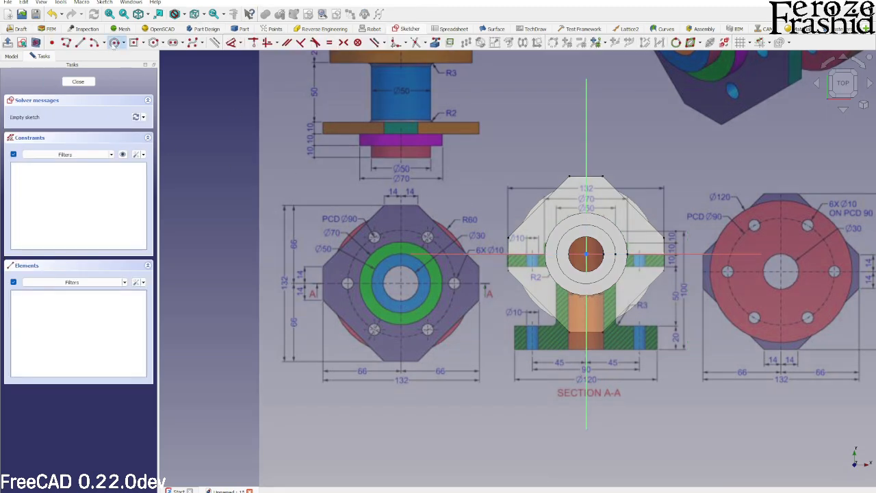
click(114, 42)
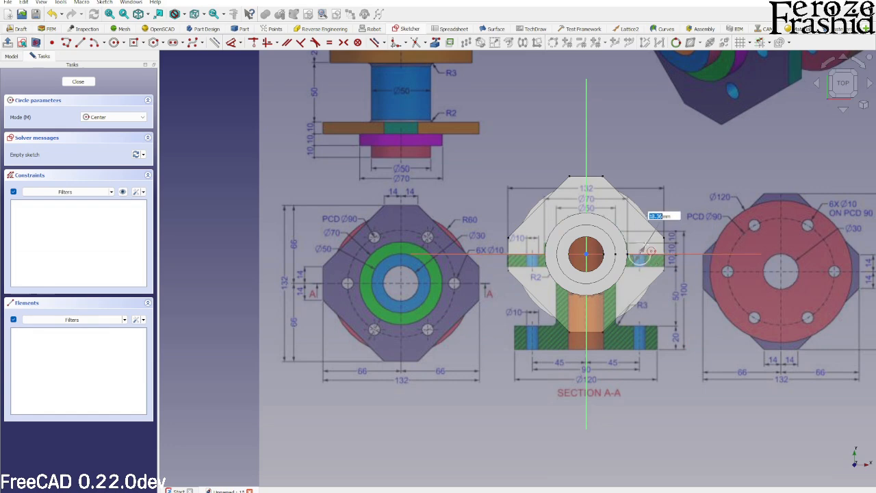
text(10)
key(Return)
Set the horizontal distance from the origin to the 10 mm circle's centre to 45 mm
scroll(640, 254, up, 5)
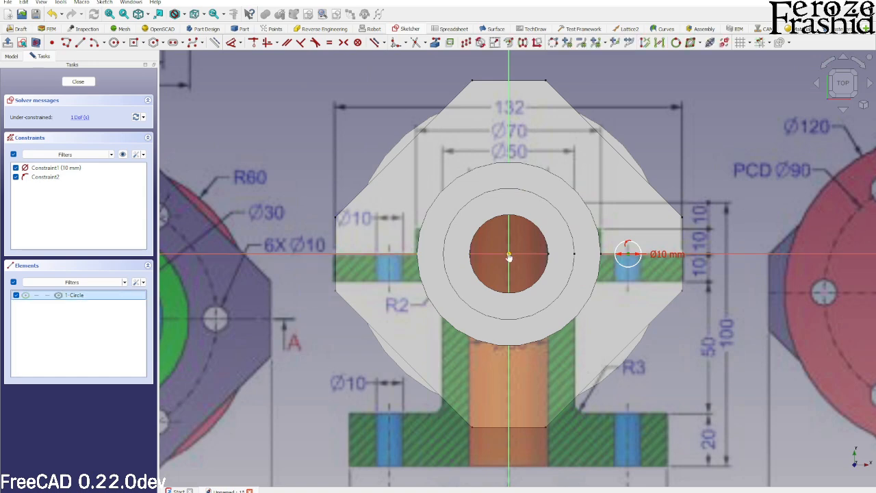
click(567, 243)
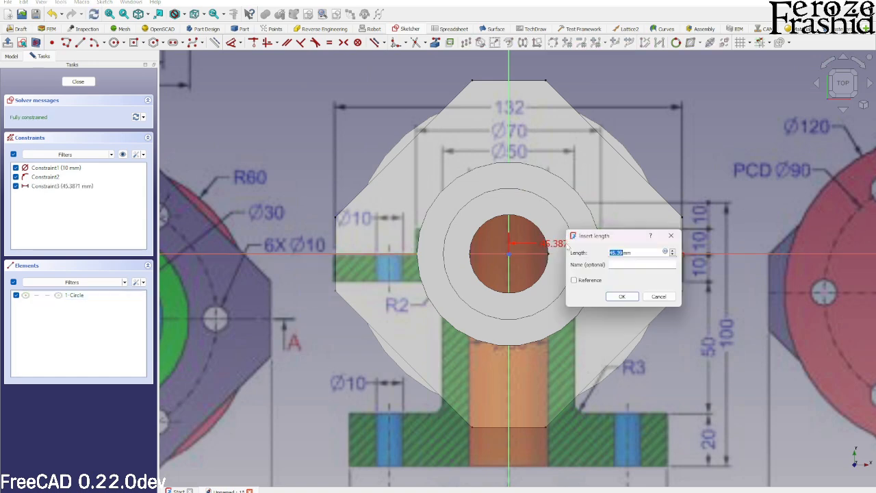
text(45)
key(Return)
Make 6 evenly spaced copies of the 10 mm circle around the origin with Rotate / Polar transform, applying equal constraints
scroll(574, 251, down, 4)
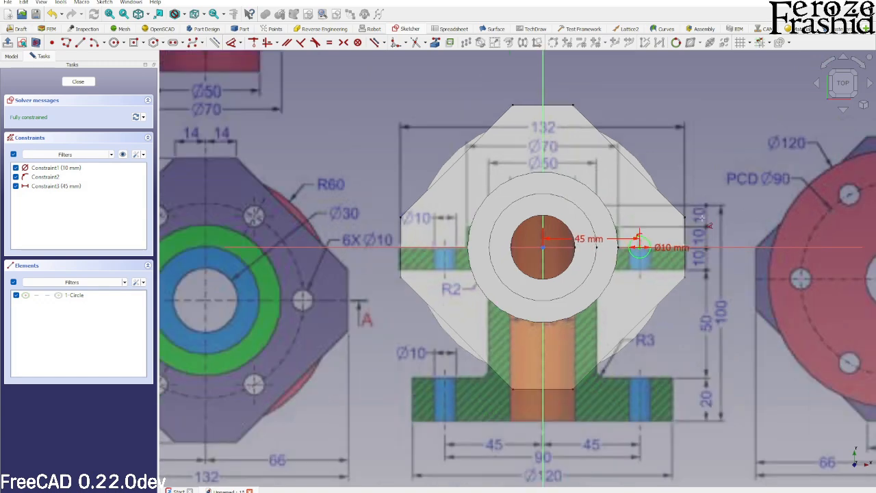
scroll(483, 279, up, 3)
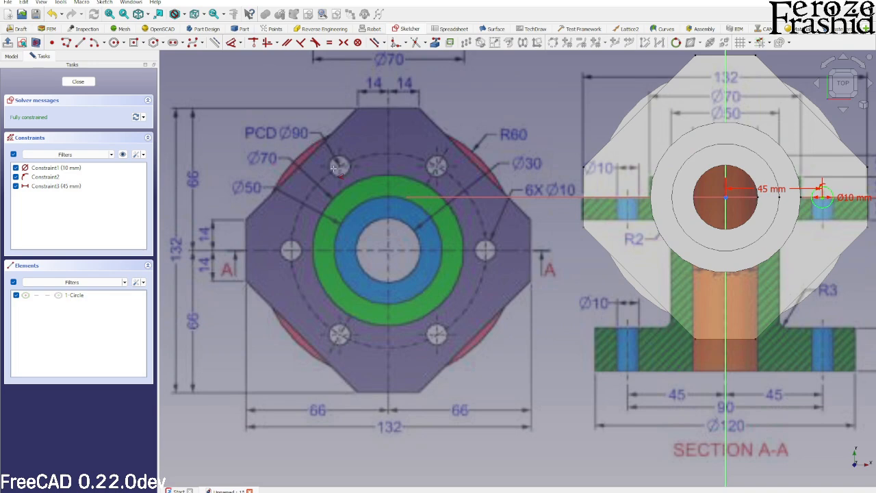
scroll(301, 219, down, 3)
scroll(543, 193, up, 2)
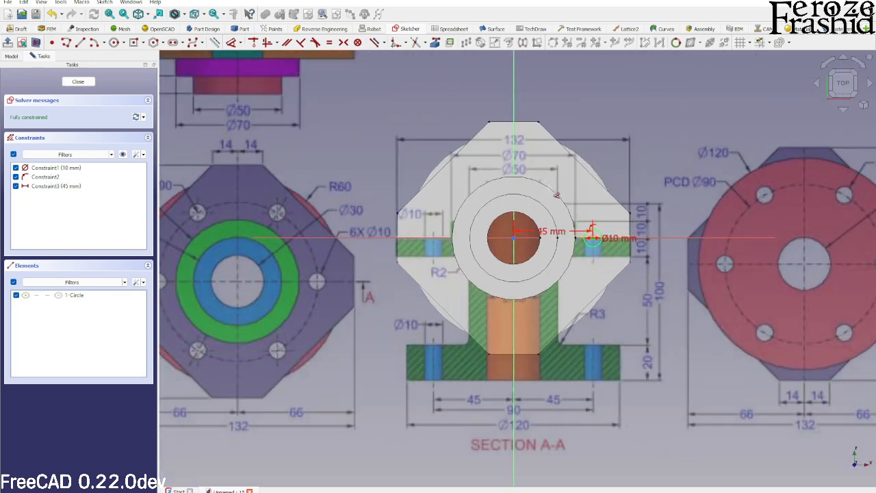
click(599, 249)
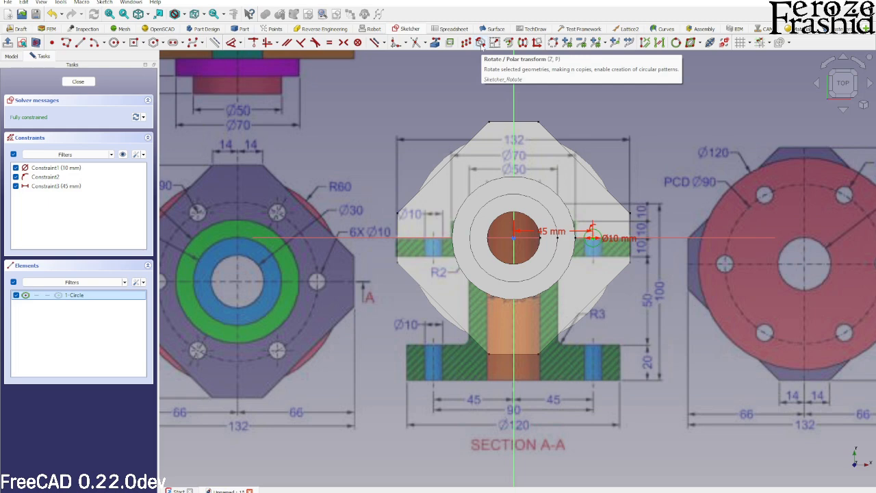
click(481, 43)
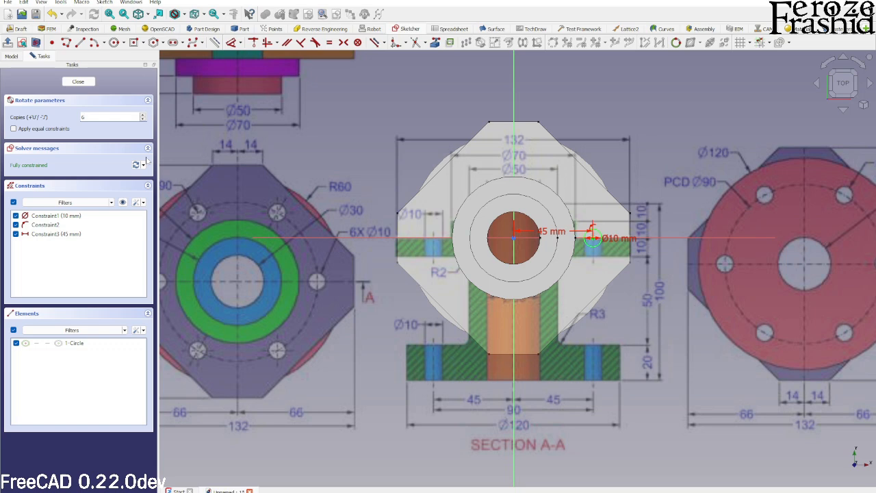
click(61, 131)
click(513, 238)
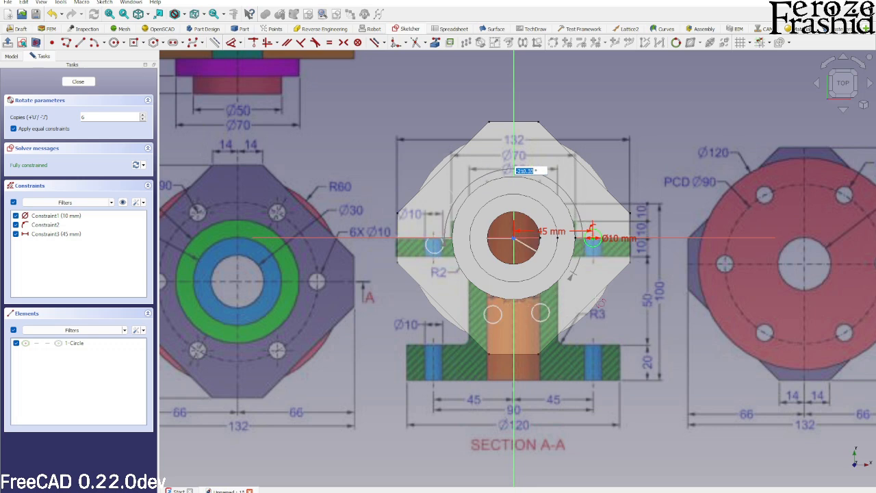
click(409, 239)
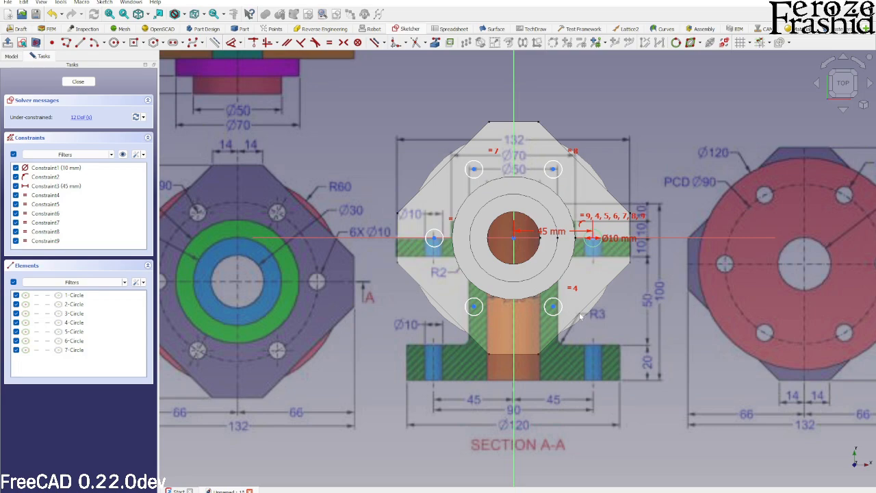
Hide the reference image and the flange pad so only the hole sketch is shown
mouse_move(580, 315)
middle_down()
mouse_move(579, 290)
mouse_move(549, 263)
mouse_move(557, 303)
mouse_move(574, 312)
middle_up()
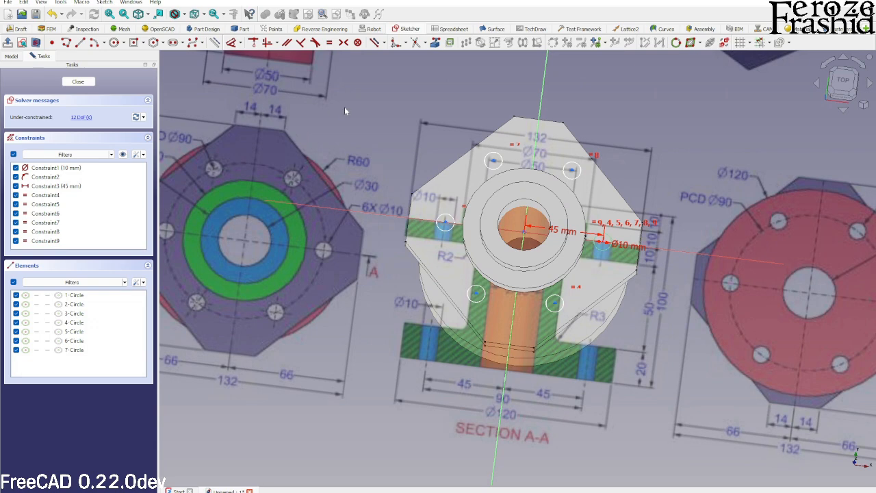
click(15, 58)
click(79, 82)
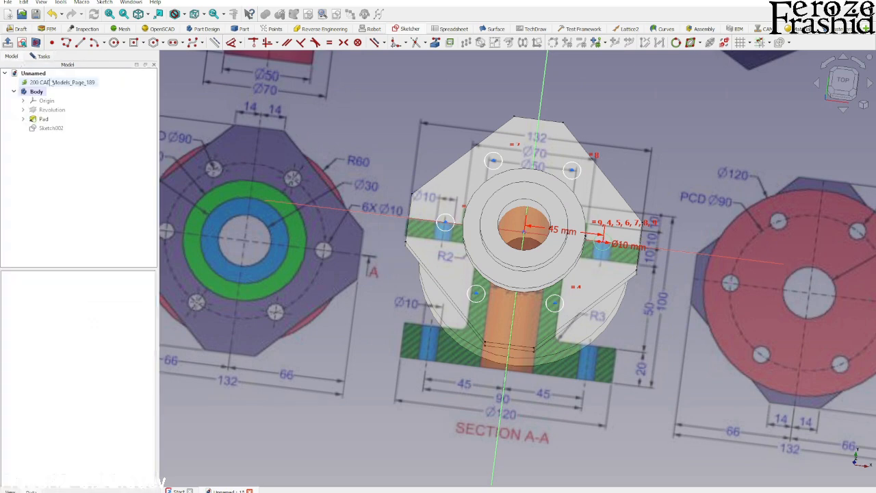
key(space)
middle_drag(407, 216, 408, 199)
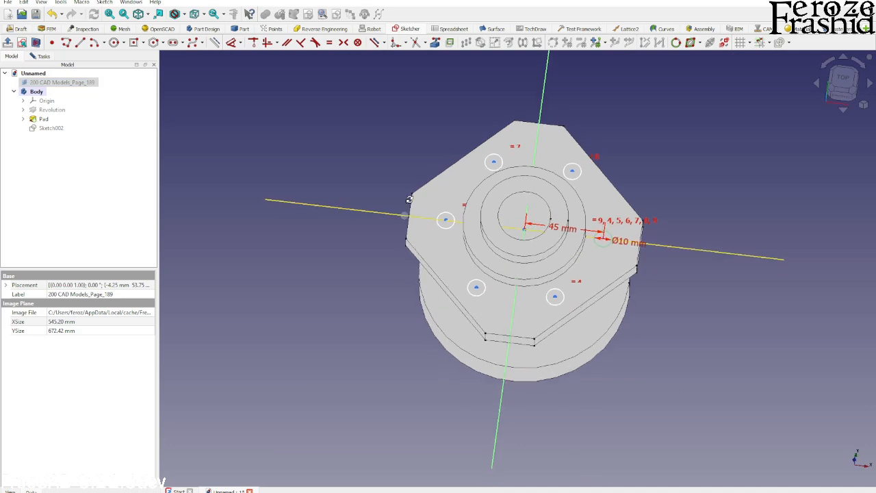
click(36, 92)
click(44, 119)
key(space)
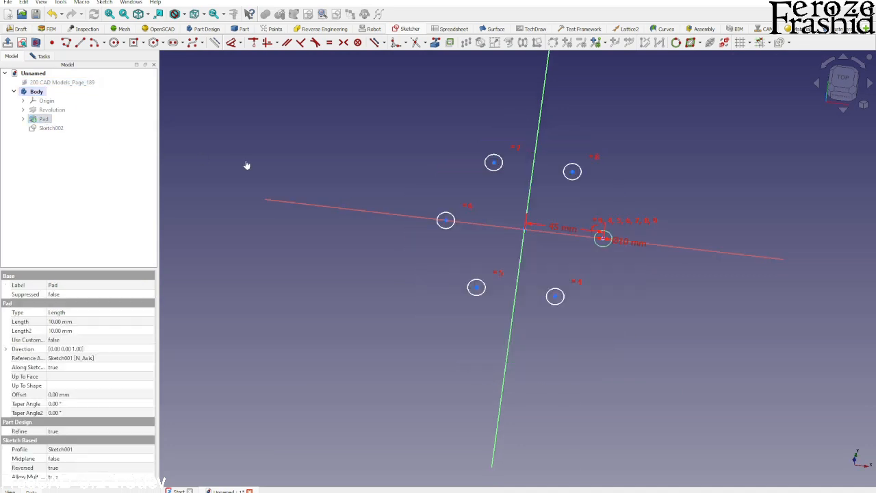
click(273, 167)
Nudge the upper-right circle's centre in the top view to test whether its position is constrained
mouse_move(366, 171)
middle_down()
mouse_move(377, 234)
mouse_move(417, 196)
mouse_move(547, 178)
middle_up()
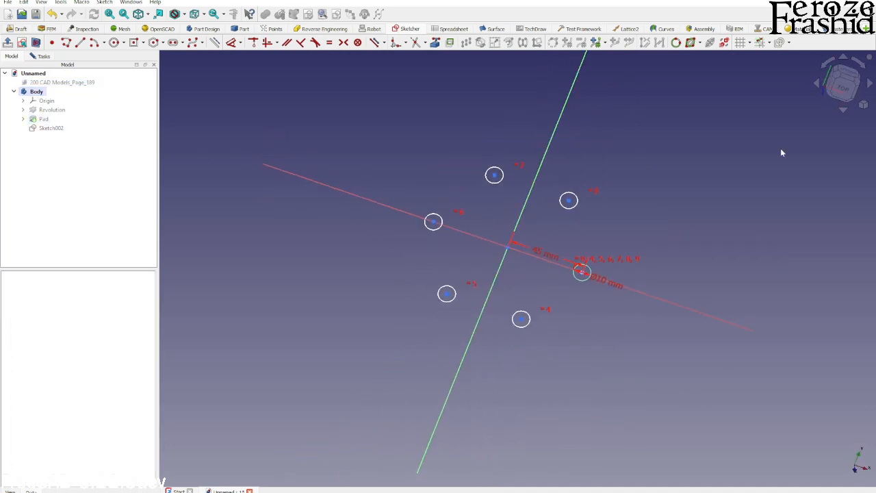
click(843, 89)
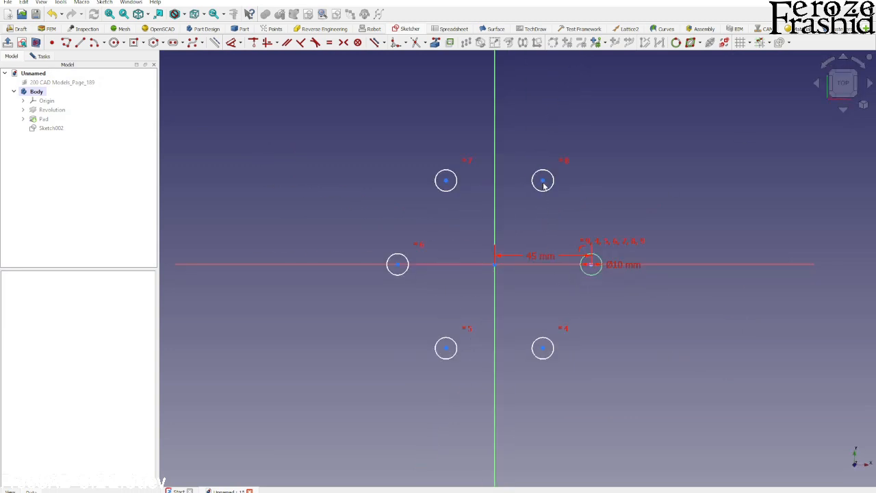
drag(543, 184, 544, 185)
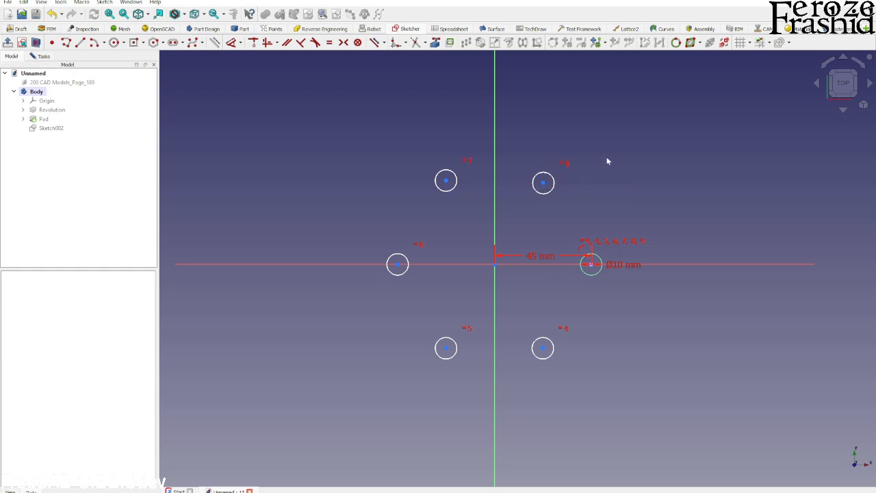
Draw a construction circle centred on the origin through the centre of the dimensioned 10 mm circle
click(114, 43)
click(493, 263)
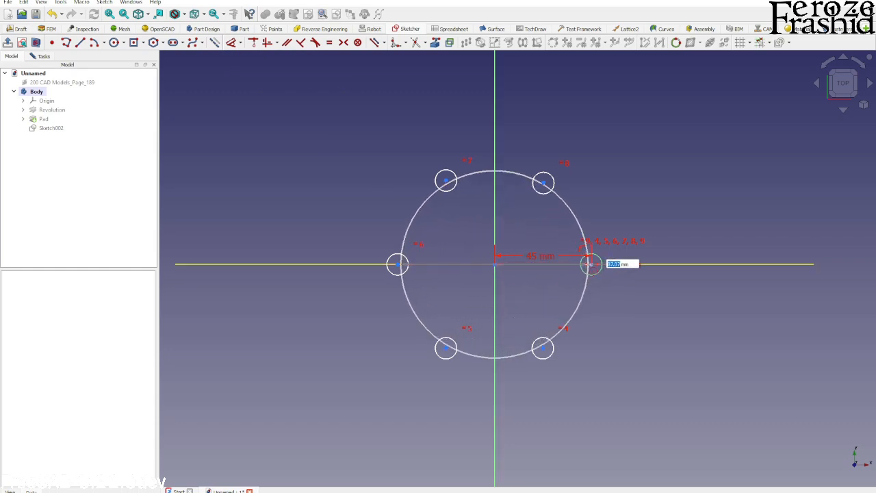
click(600, 271)
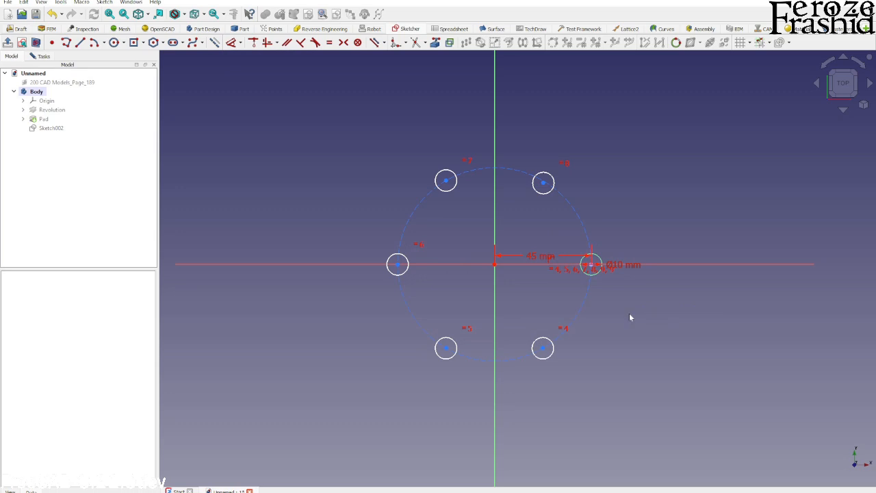
Constrain the centres of the upper-right, upper-left and far-left hole circles onto the construction circle
click(542, 184)
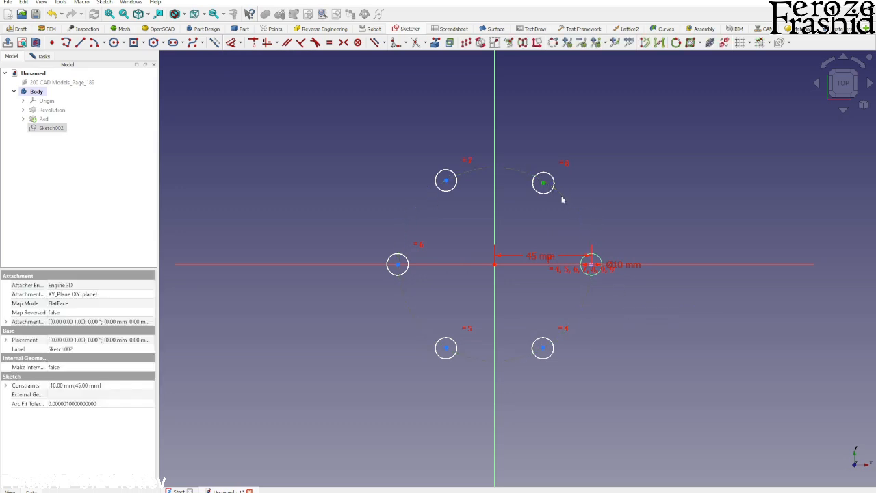
click(561, 197)
key(c)
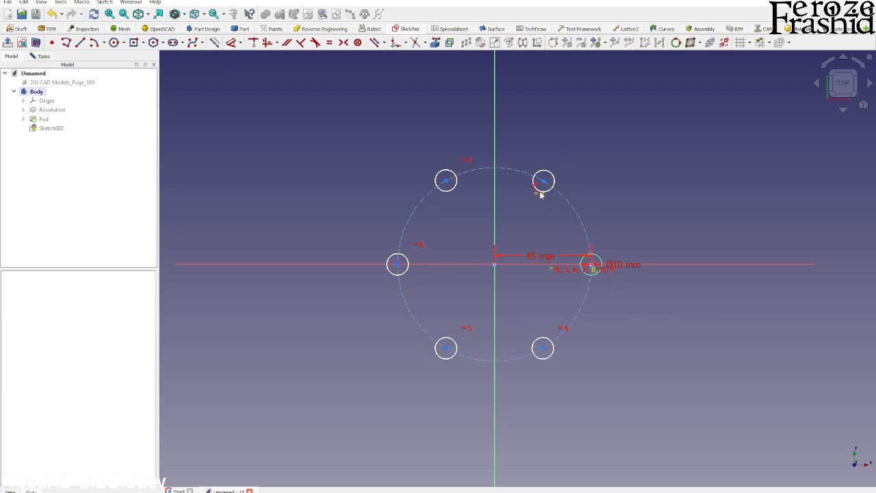
click(446, 181)
click(470, 173)
key(c)
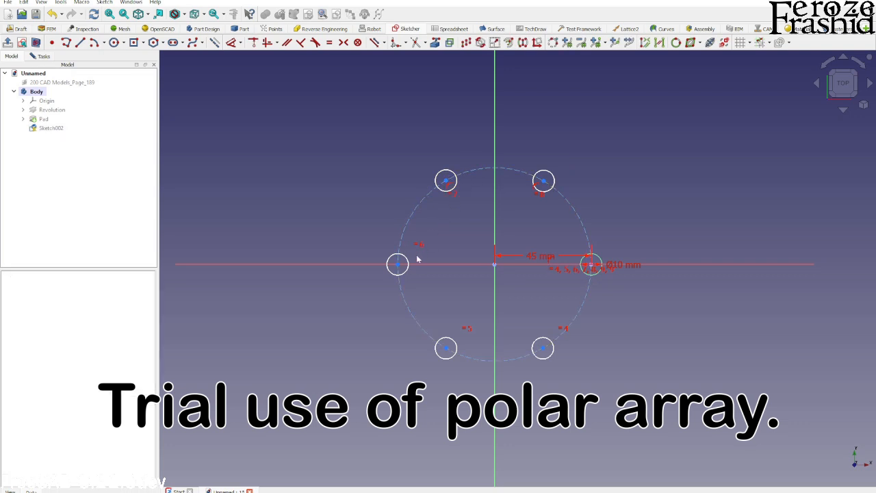
click(398, 265)
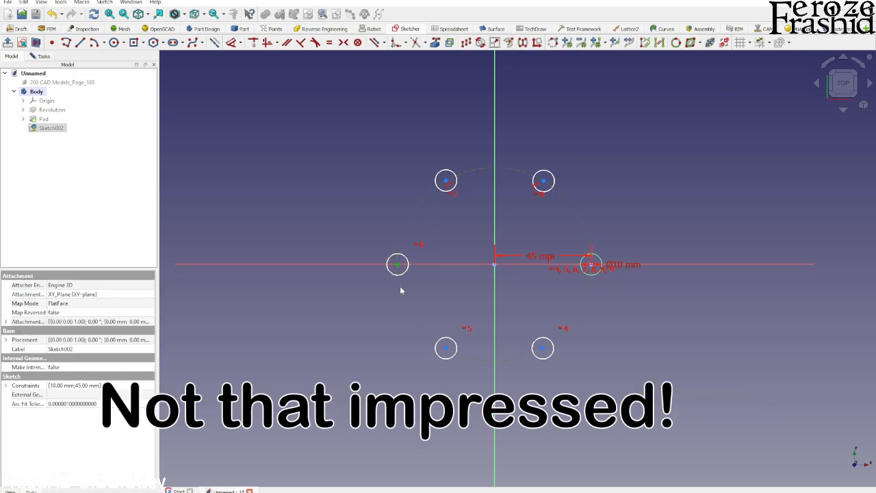
click(402, 289)
key(c)
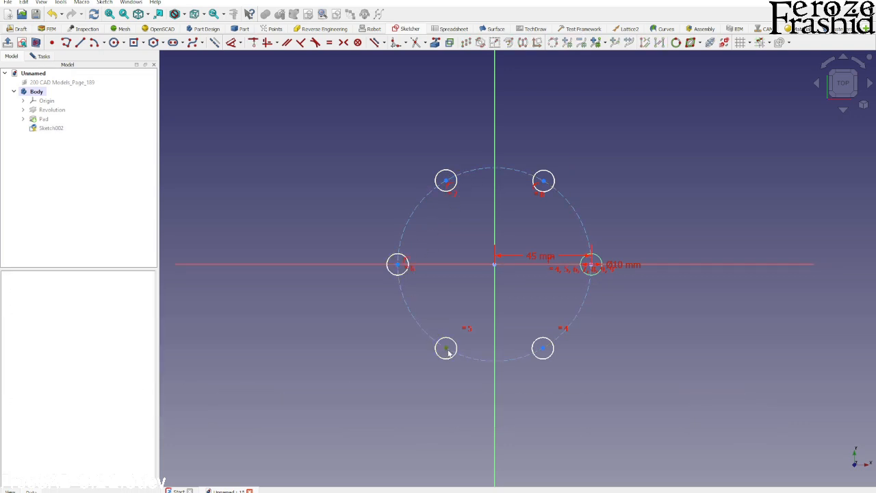
Constrain the centres of the lower-left and lower-right hole circles onto the construction circle
click(447, 351)
click(466, 358)
key(c)
click(543, 350)
click(558, 342)
key(c)
Draw a construction line from the origin to the centre of the upper-right hole circle
drag(549, 192, 548, 195)
click(495, 264)
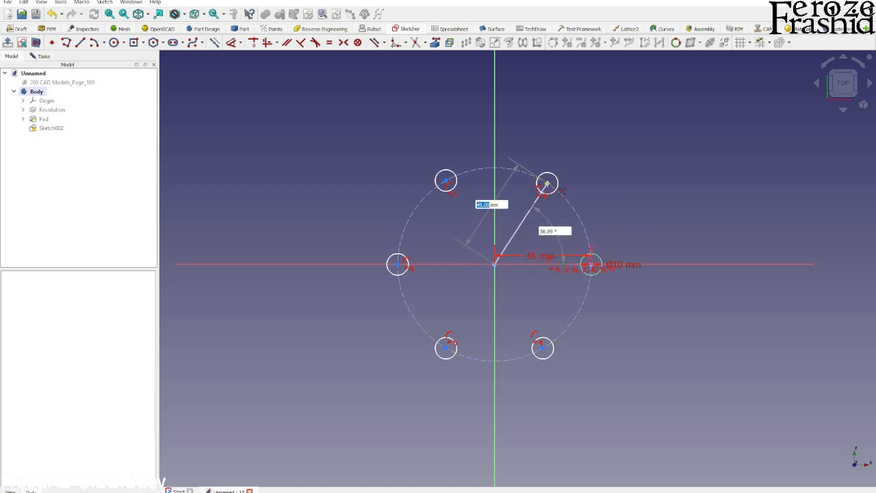
click(547, 182)
key(Escape)
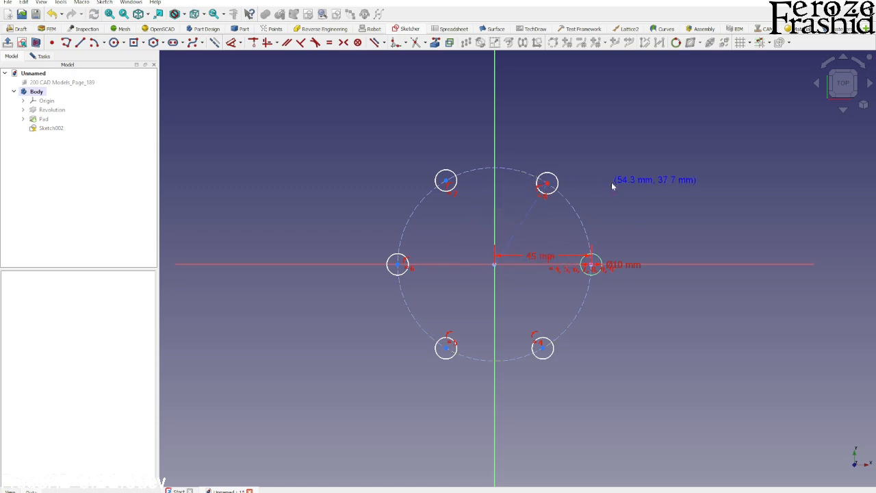
Constrain the angle between the upper-right construction line and the horizontal axis to 360/6 degrees
click(528, 215)
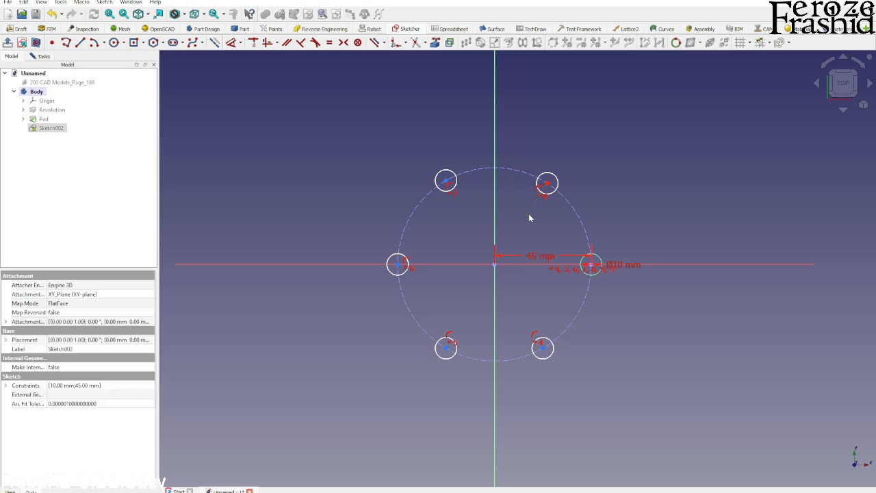
click(523, 265)
key(k)
key(a)
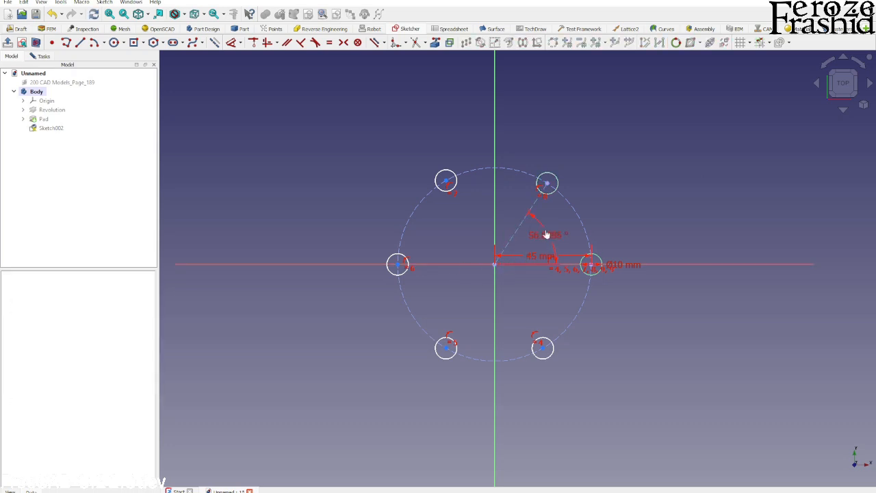
text(3)
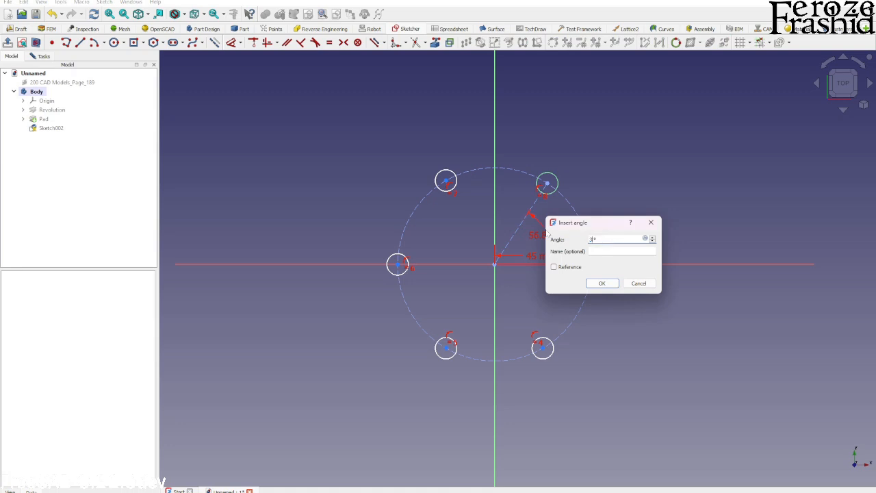
text(60/6)
key(Return)
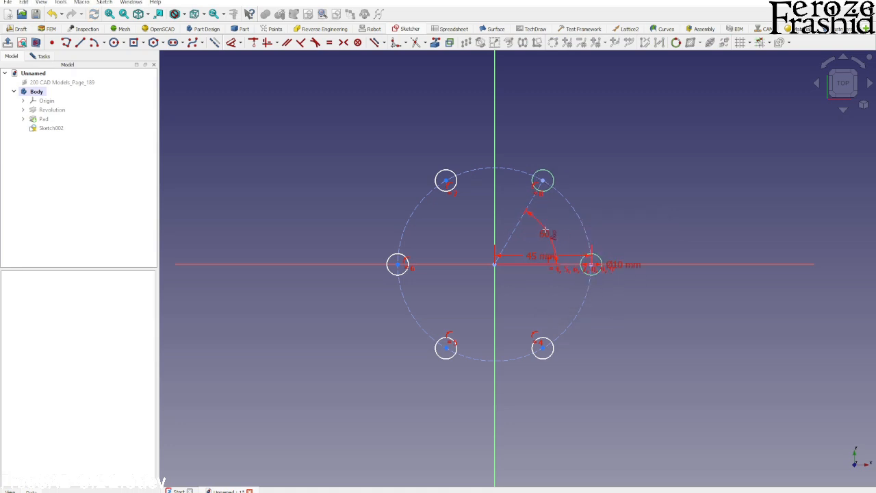
right_click(614, 172)
Constrain the lower-left hole's centre in line with the upper-right construction line and the far-left hole's centre onto the horizontal axis
click(445, 348)
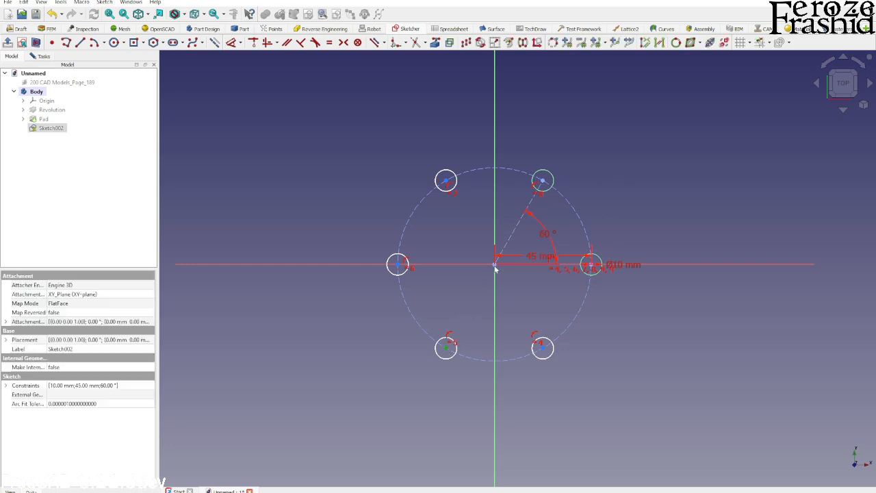
key(Escape)
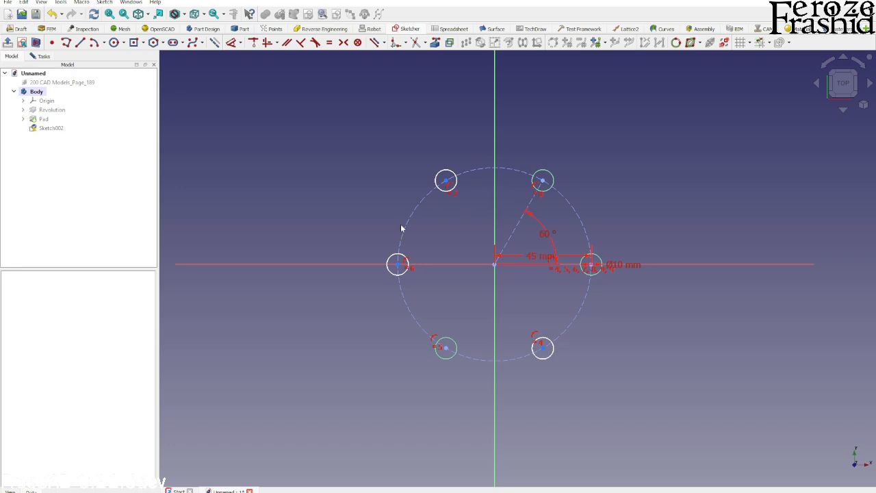
drag(404, 273, 411, 277)
click(400, 276)
click(426, 262)
click(423, 266)
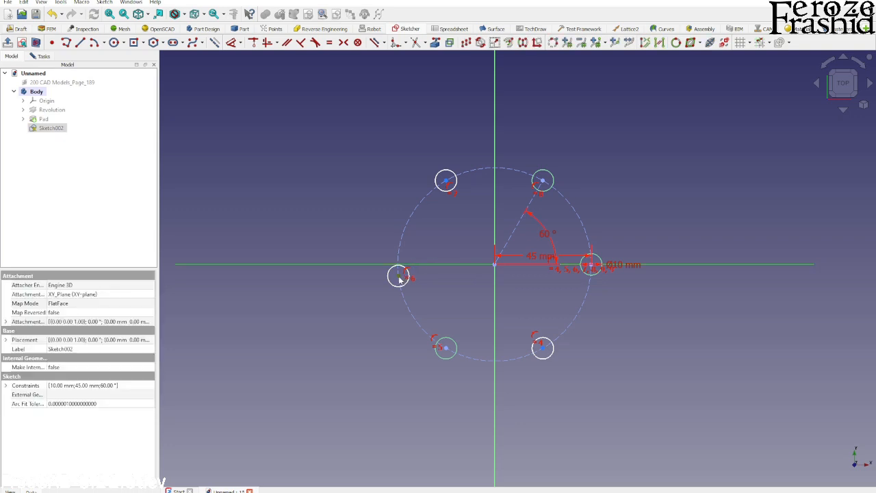
click(399, 277)
key(o)
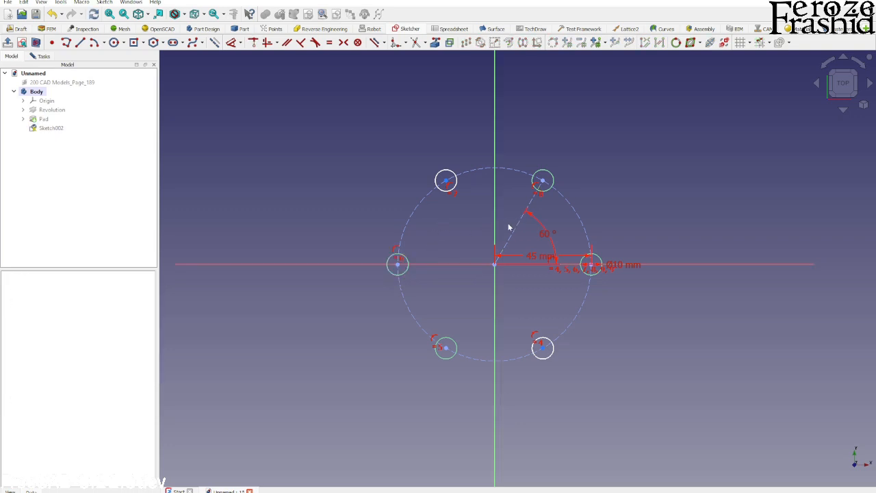
click(445, 180)
click(495, 264)
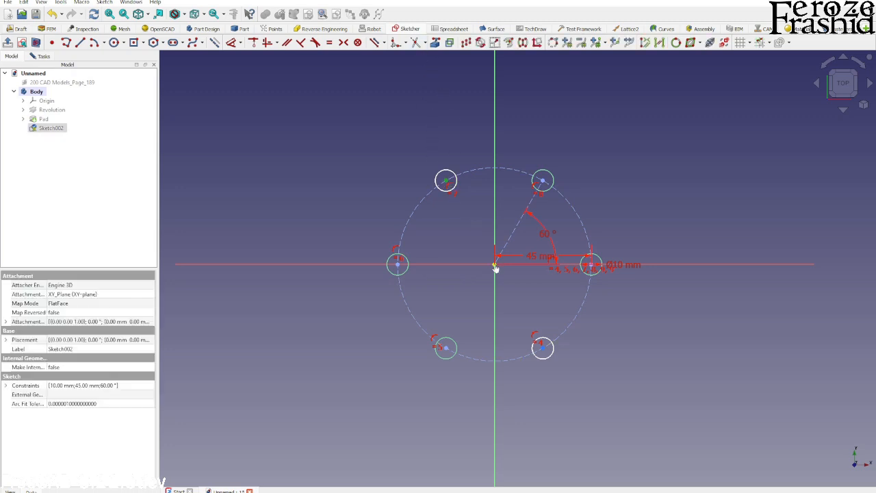
click(542, 181)
click(232, 43)
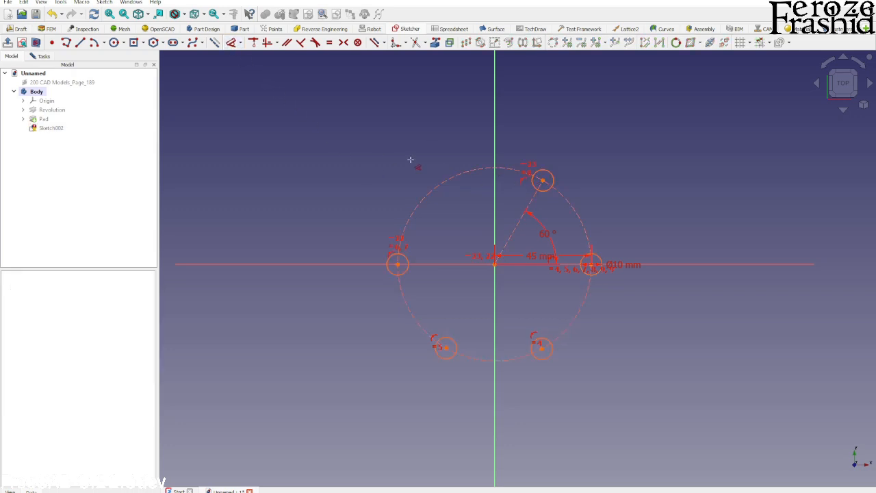
right_click(394, 158)
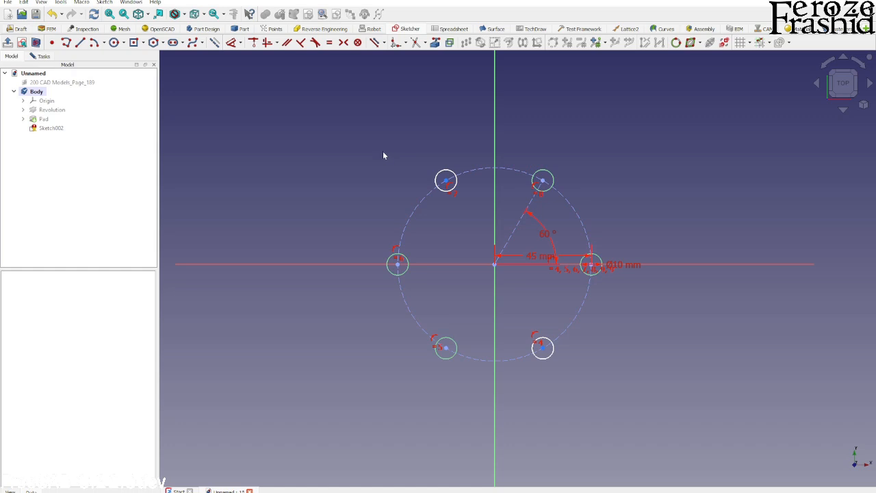
Draw a construction line from the centre of the upper-left hole circle to the origin
click(80, 44)
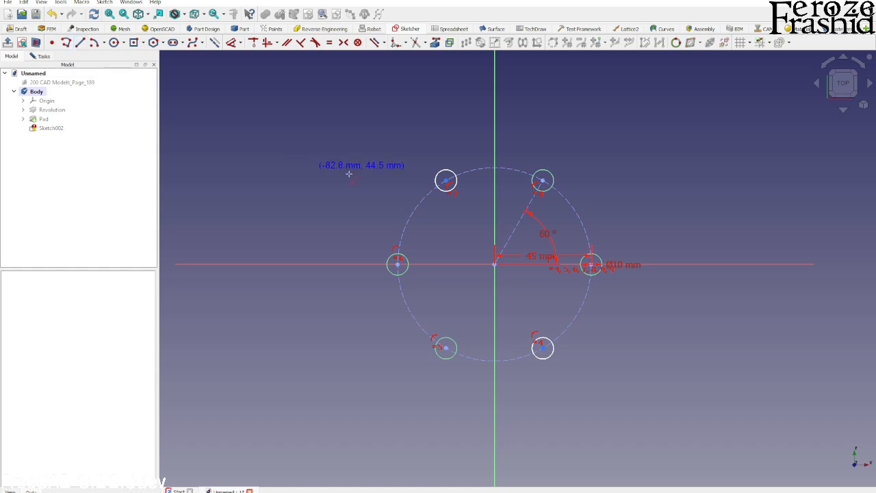
click(446, 179)
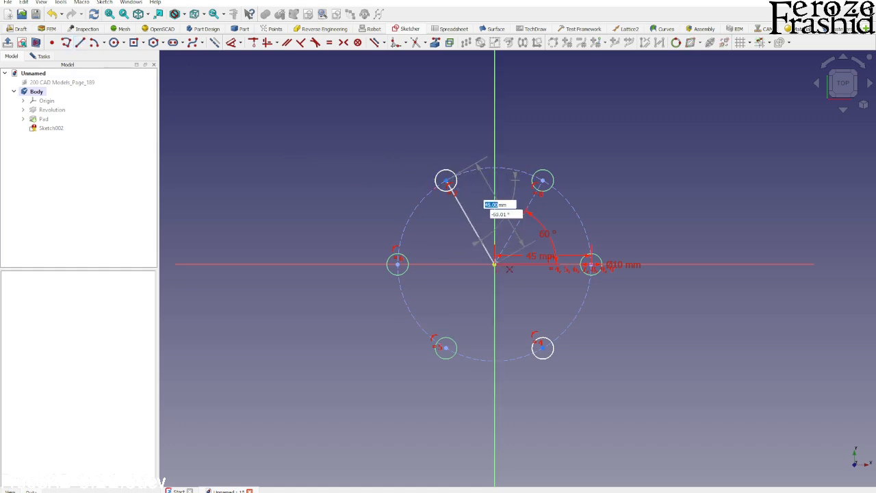
click(494, 264)
Set the angle between the two construction lines to 60° and constrain the lower-right hole's centre in line with the upper-left one
click(478, 236)
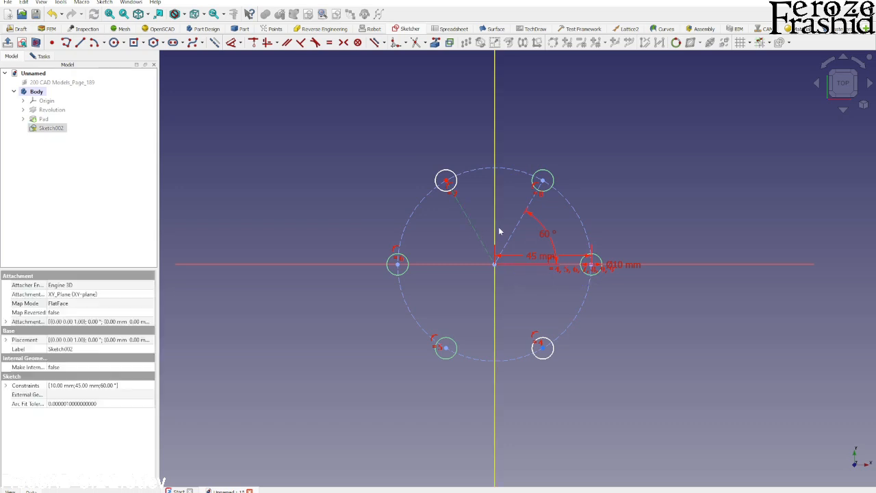
key(d)
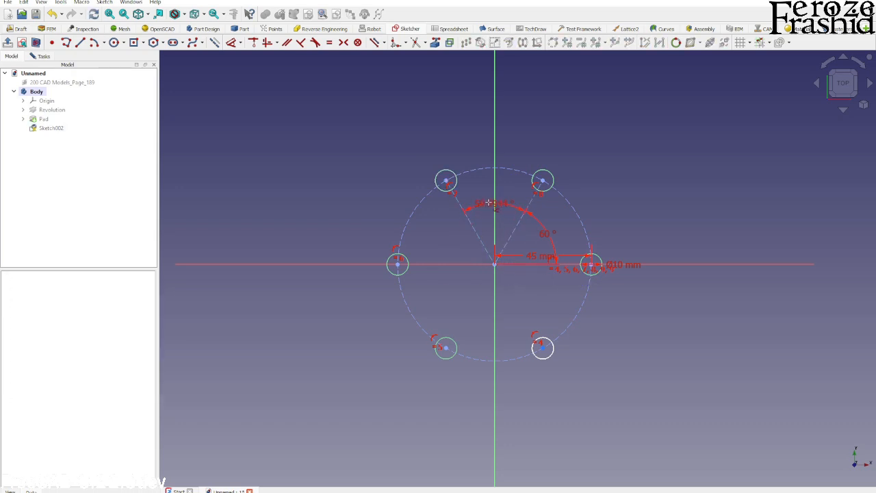
click(488, 203)
text(60)
key(Return)
right_click(483, 242)
click(542, 340)
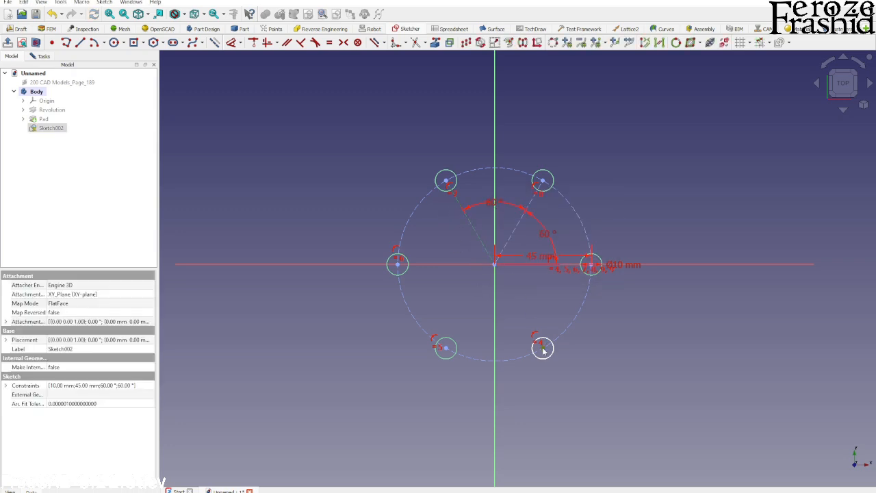
click(473, 295)
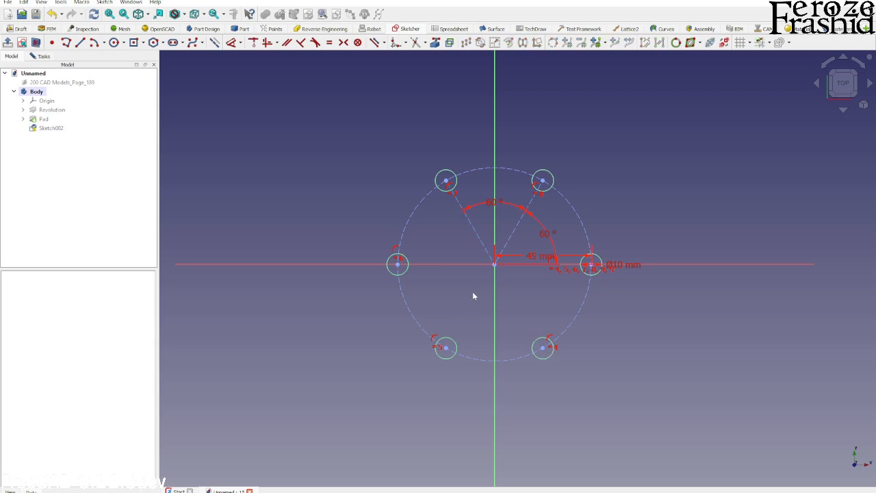
Examine which geometry still has degrees of freedom in the hole sketch, checking the dimensioned 10 mm circle closely
click(44, 57)
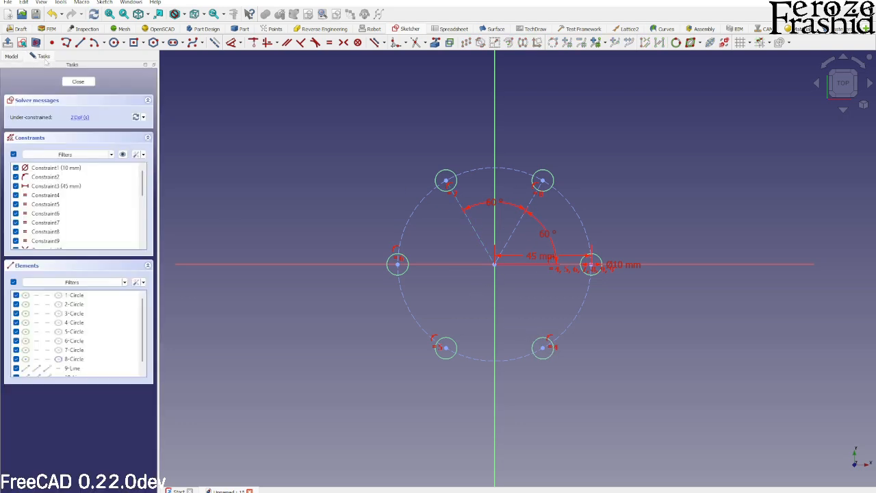
click(73, 119)
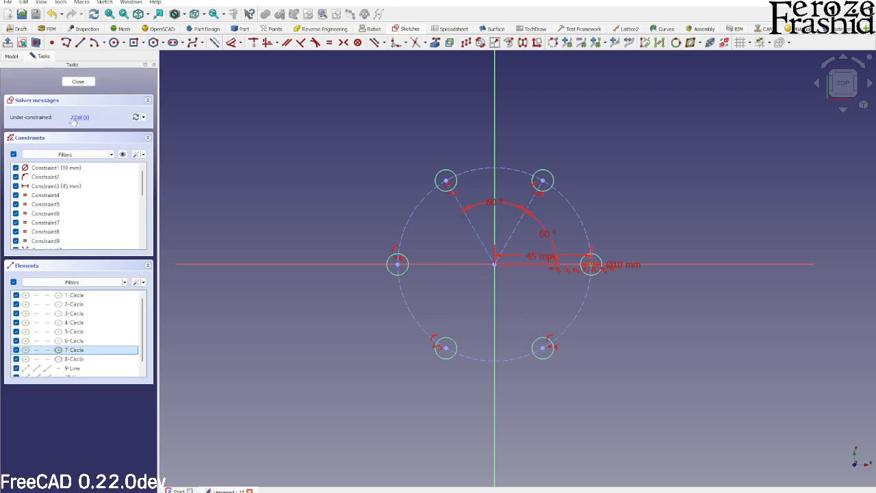
click(254, 178)
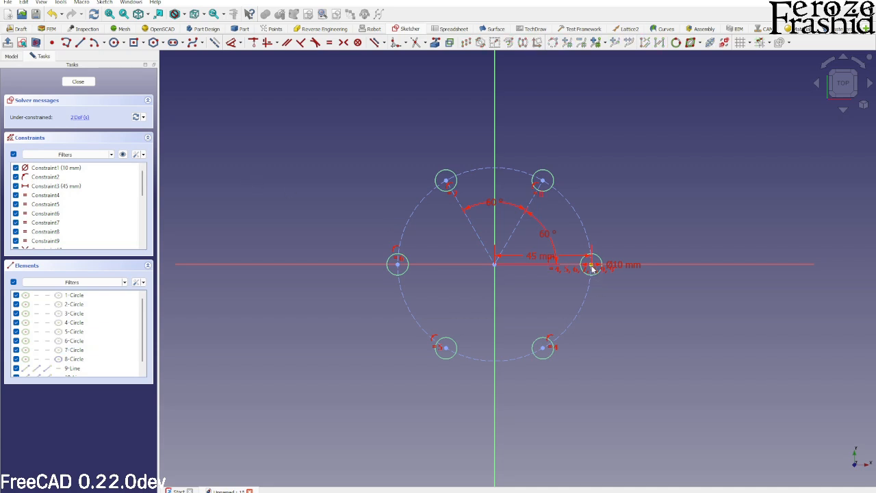
scroll(594, 265, up, 6)
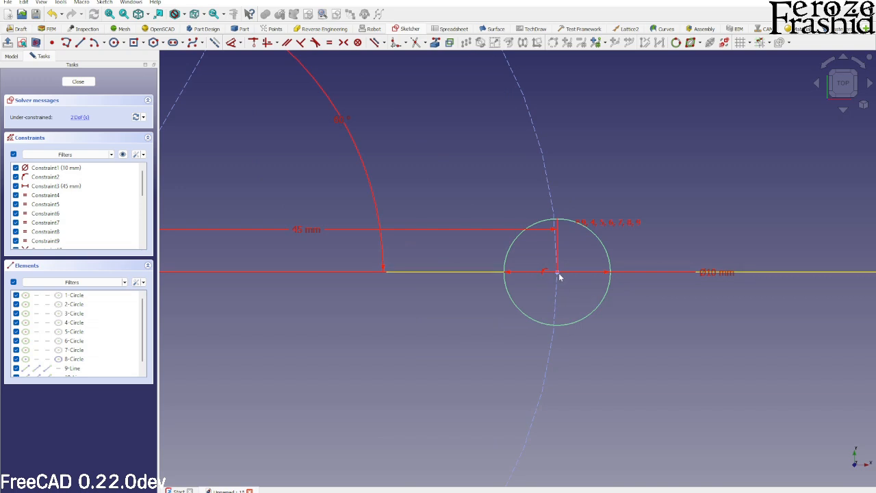
scroll(616, 254, down, 5)
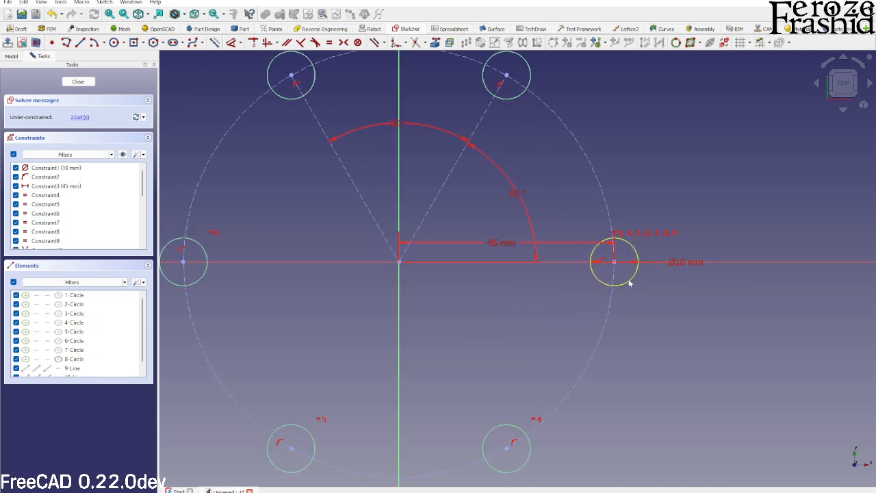
scroll(630, 285, down, 2)
scroll(555, 297, down, 1)
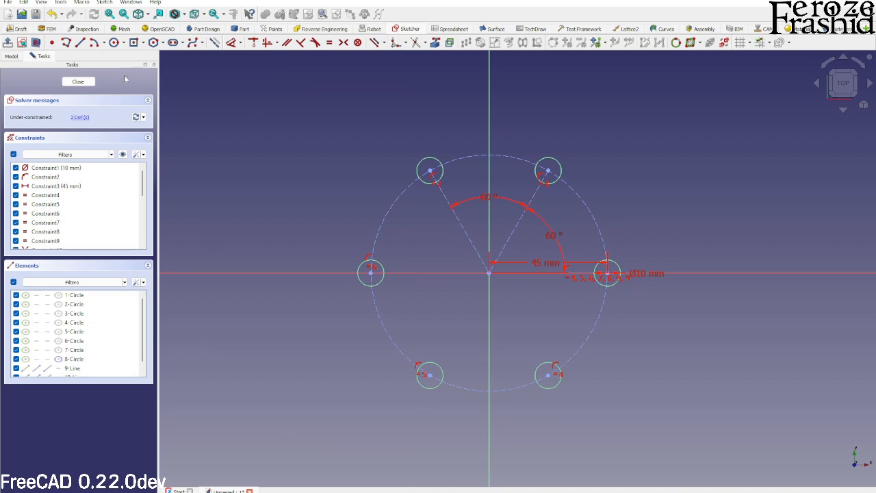
Close the hole sketch and show the flange pad again
click(78, 81)
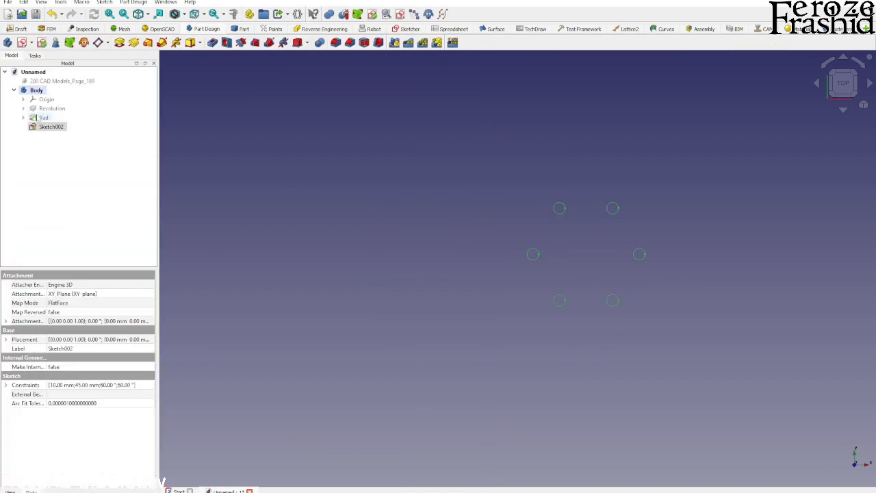
click(42, 118)
key(space)
click(266, 222)
middle_drag(610, 299, 611, 188)
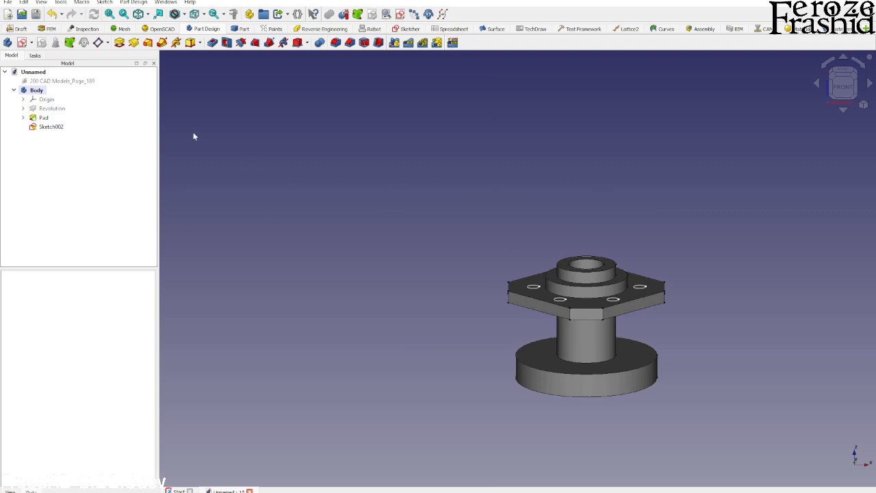
Pocket the six-hole sketch with the Through all type so the holes cut both flanges
click(55, 126)
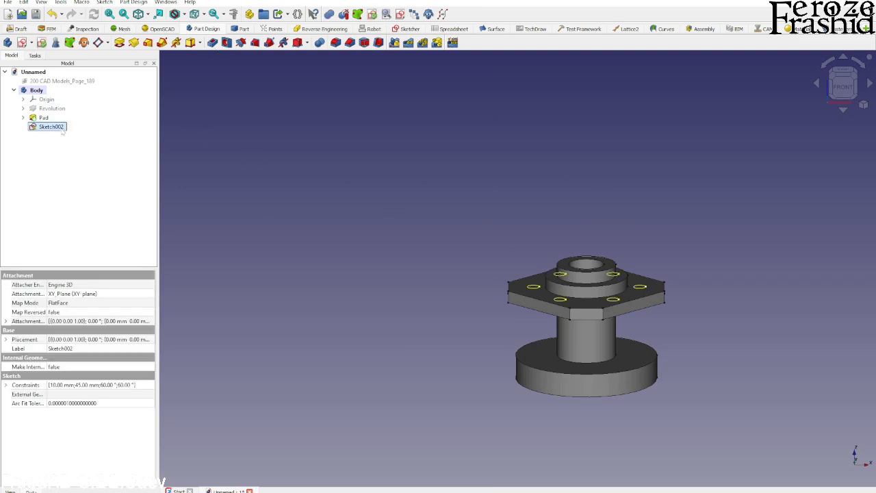
click(213, 43)
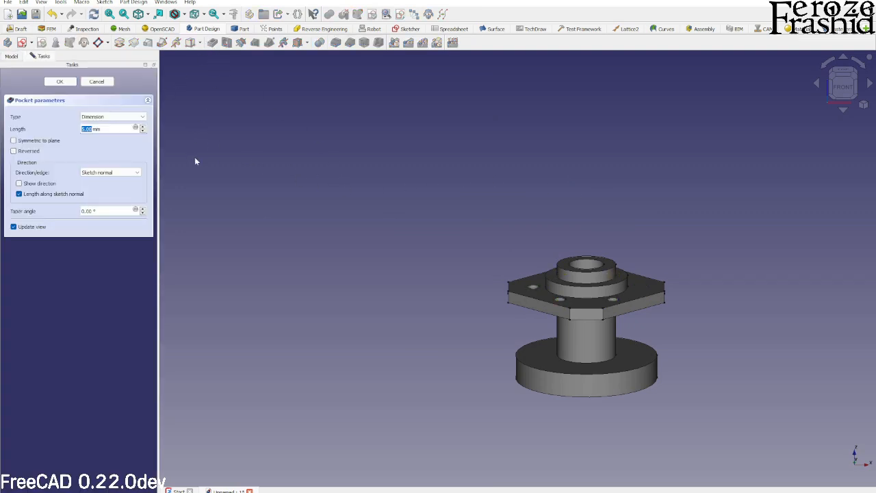
click(115, 116)
click(104, 127)
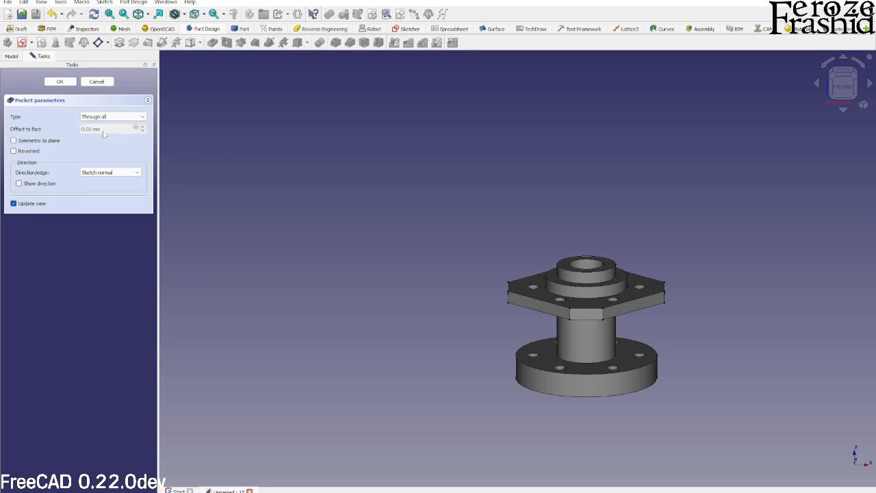
mouse_move(486, 266)
middle_down()
mouse_move(526, 343)
mouse_move(629, 285)
mouse_move(652, 182)
mouse_move(598, 283)
mouse_move(594, 326)
middle_up()
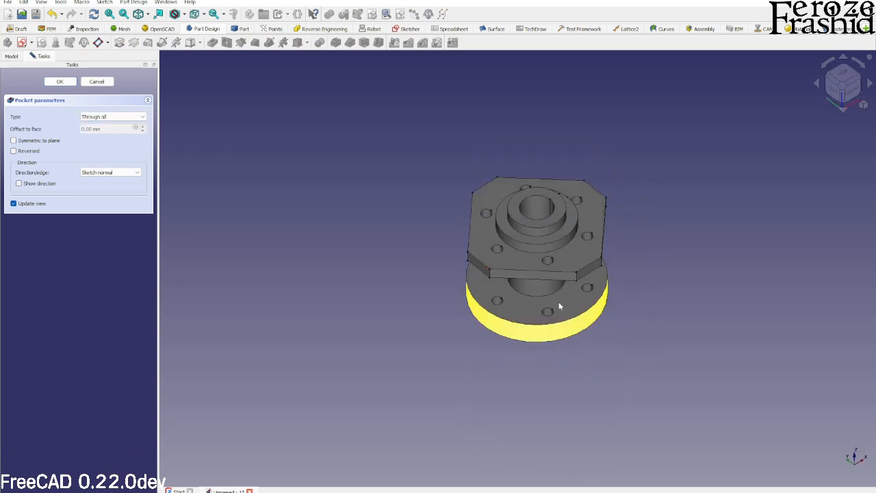
click(59, 84)
Review the drilled part from several angles, briefly showing the reference drawing for comparison
middle_drag(472, 318, 453, 319)
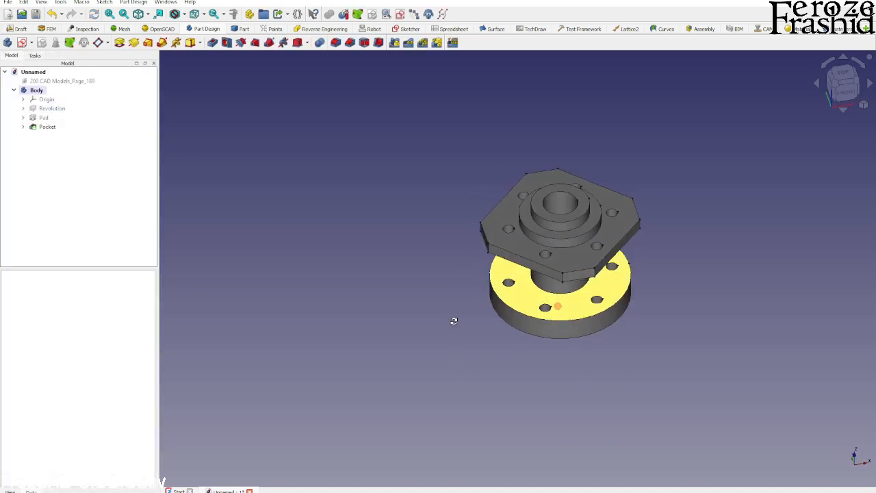
scroll(373, 298, down, 2)
scroll(519, 238, up, 3)
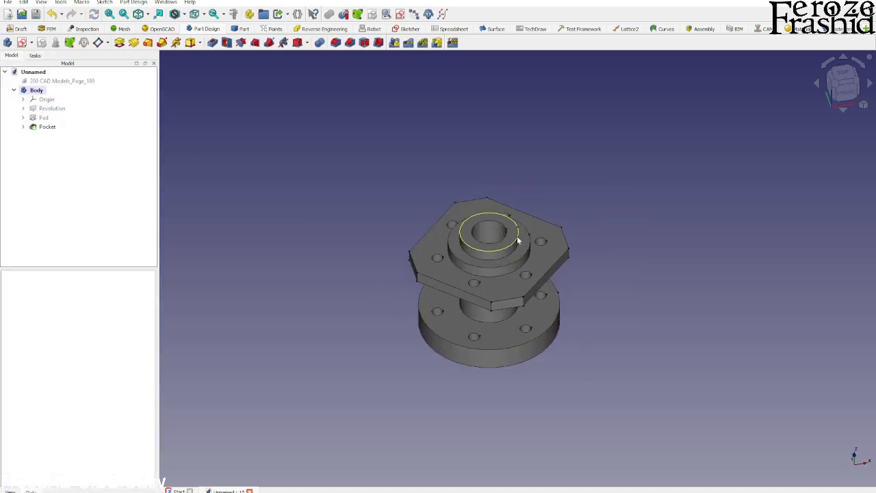
click(65, 84)
key(space)
scroll(334, 278, down, 3)
middle_drag(546, 320, 477, 304)
key(space)
scroll(487, 267, up, 5)
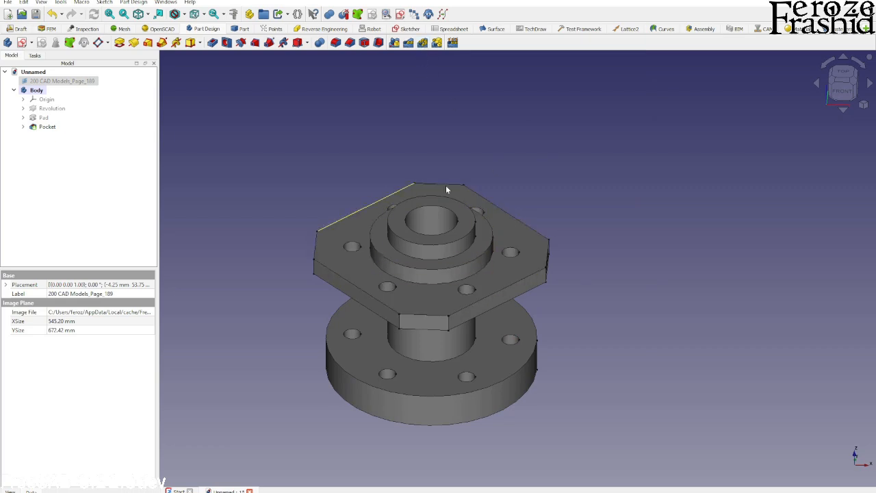
middle_drag(468, 308, 503, 297)
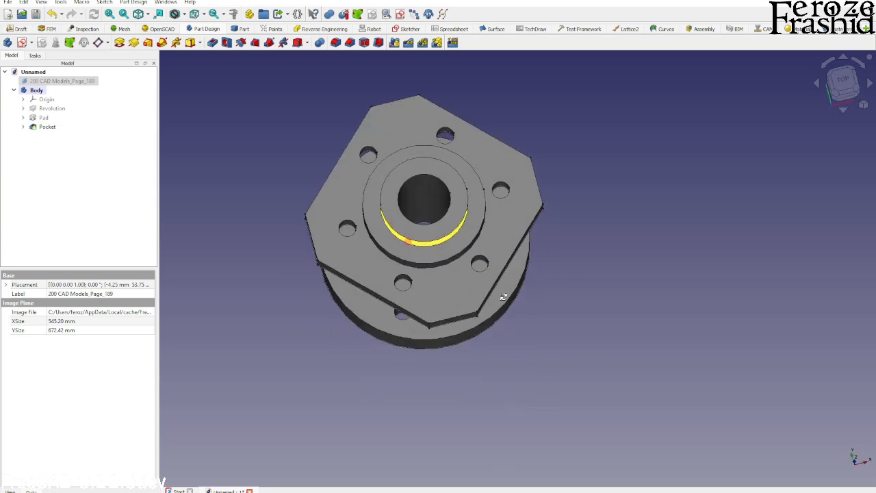
Delete the six-hole pocket and its underlying hole sketch from the body
click(47, 126)
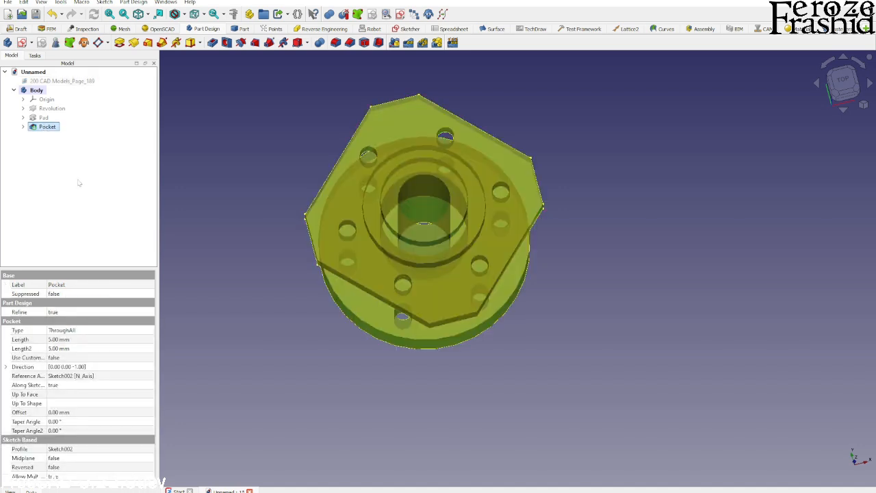
key(Delete)
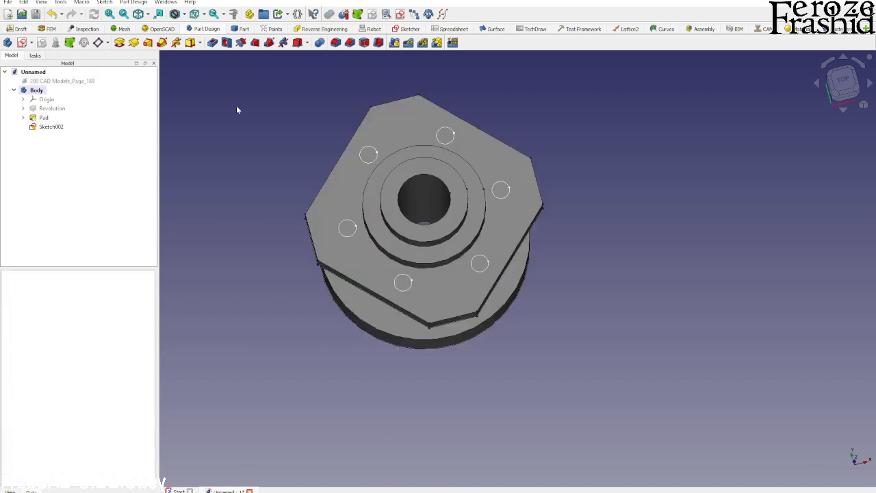
click(51, 127)
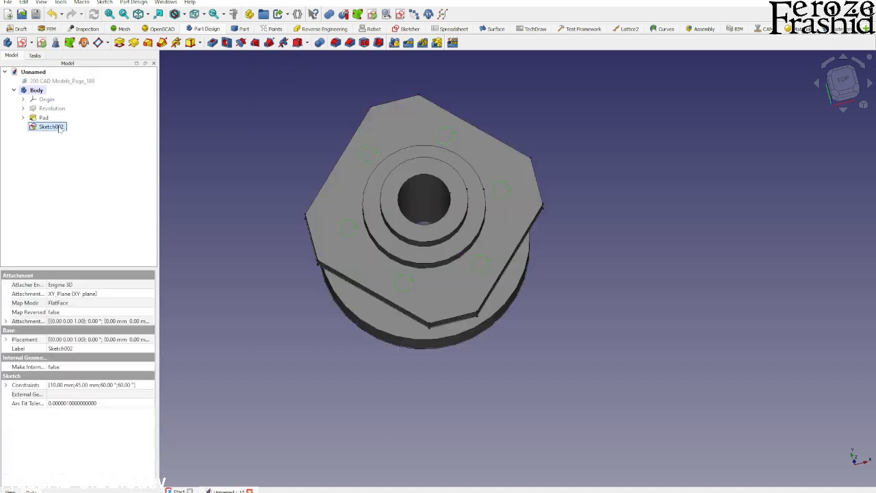
double_click(51, 127)
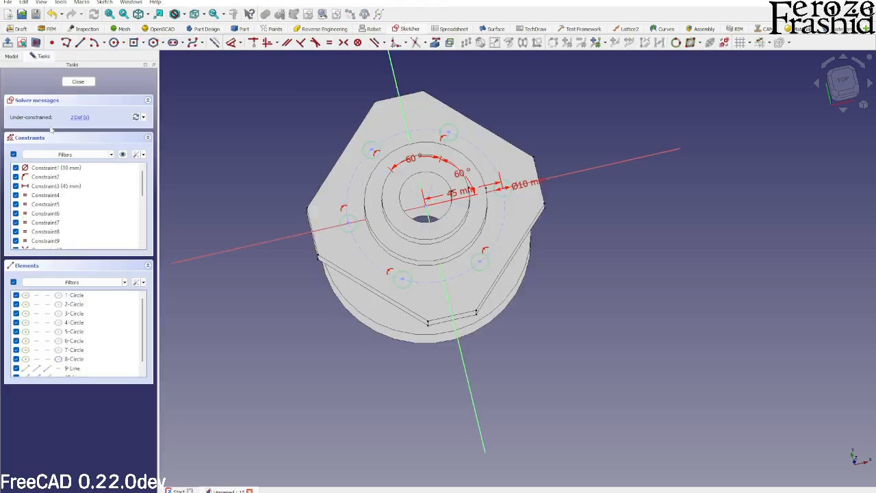
click(77, 82)
key(Delete)
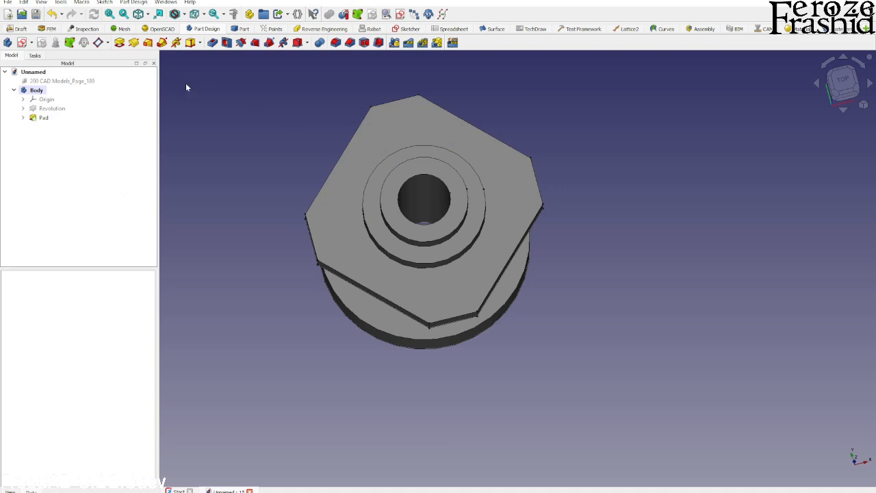
Create a new sketch on the XY plane and draw a circle centred on the horizontal axis, about 46 mm from the origin
click(843, 79)
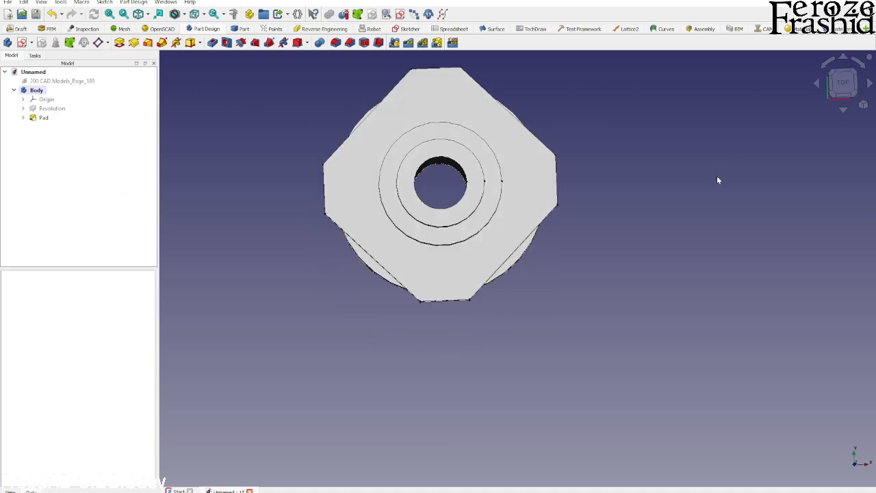
scroll(439, 127, up, 2)
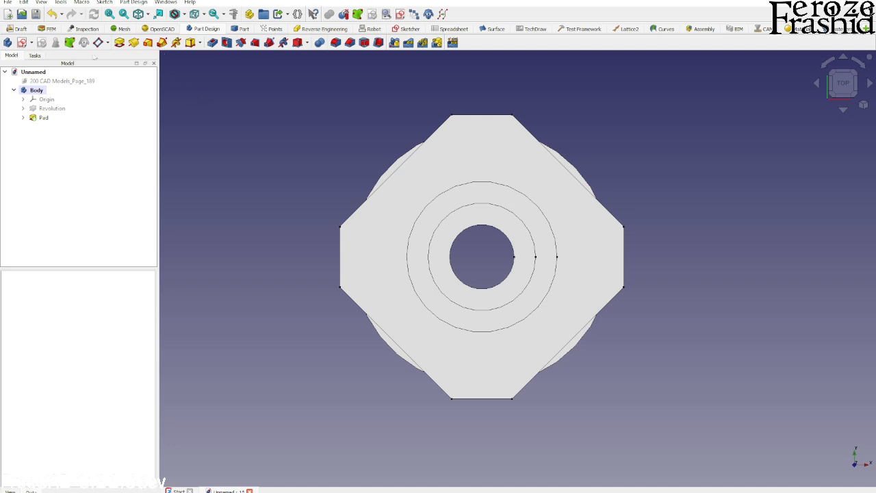
click(21, 43)
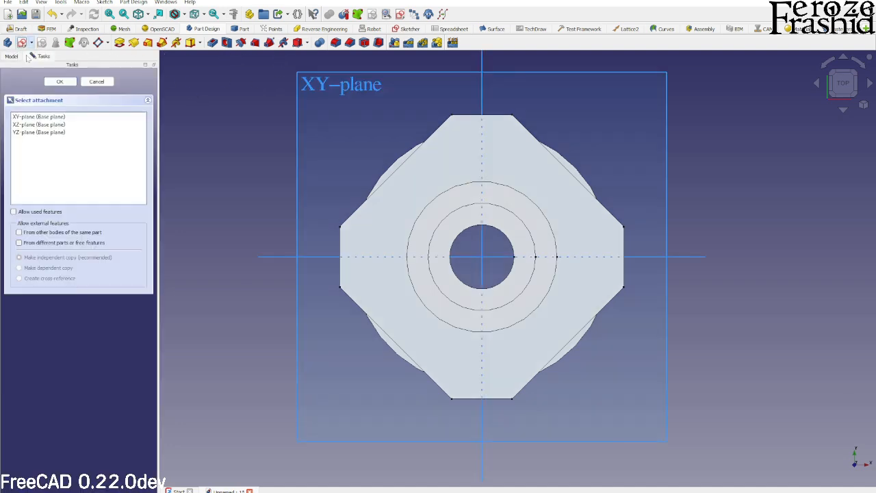
click(38, 117)
click(59, 81)
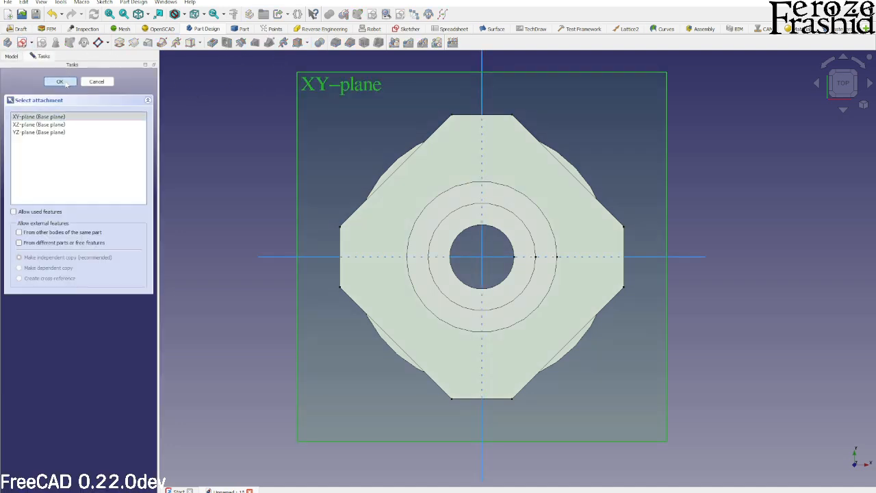
click(114, 43)
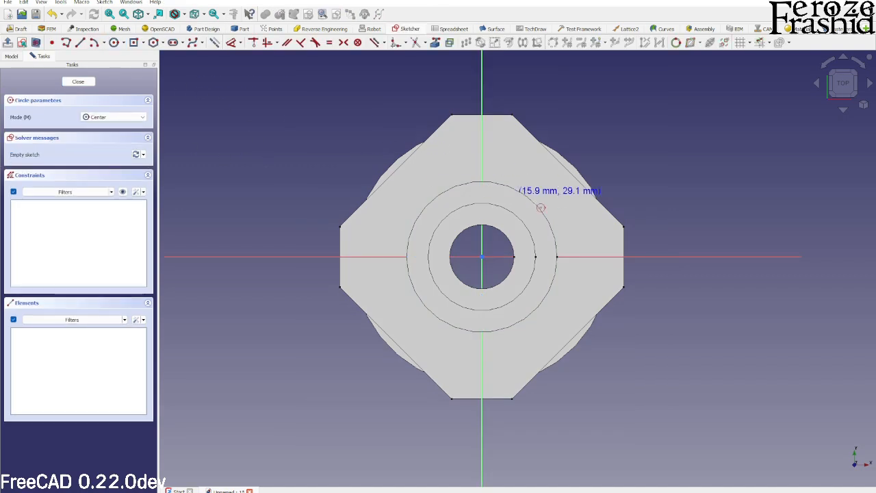
click(580, 256)
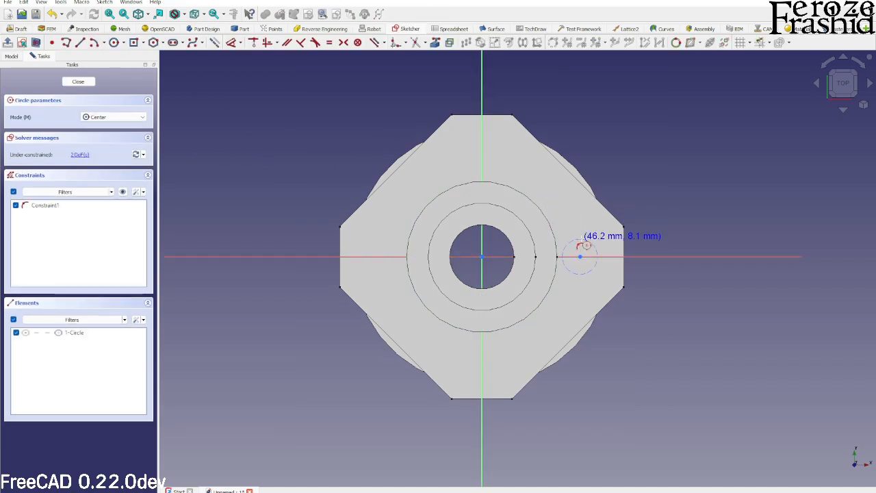
key(Escape)
Constrain the circle's diameter to 10 mm
click(586, 241)
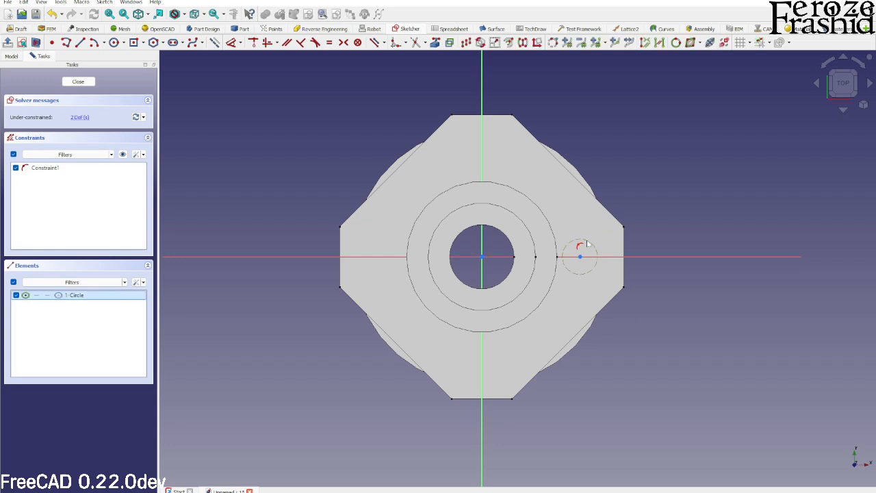
key(d)
click(695, 184)
text(10)
key(Return)
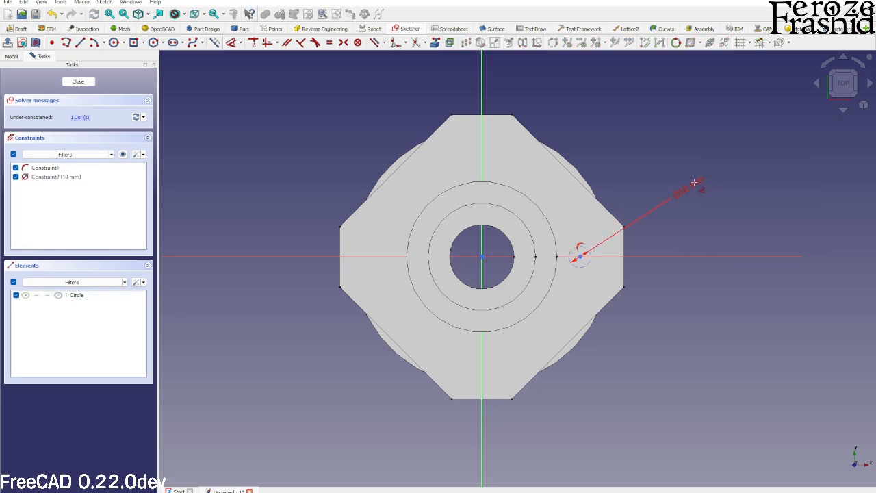
Set the distance from the origin to the circle's centre to 45 mm and close the sketch
click(581, 258)
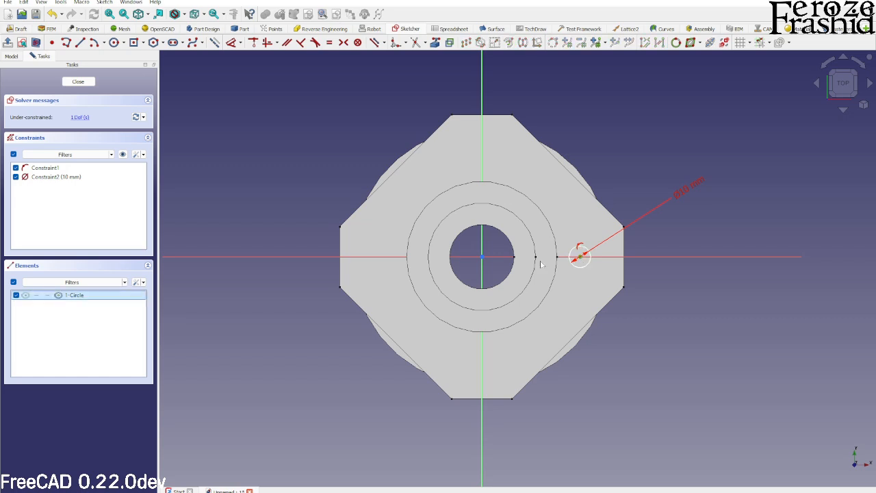
key(d)
click(558, 206)
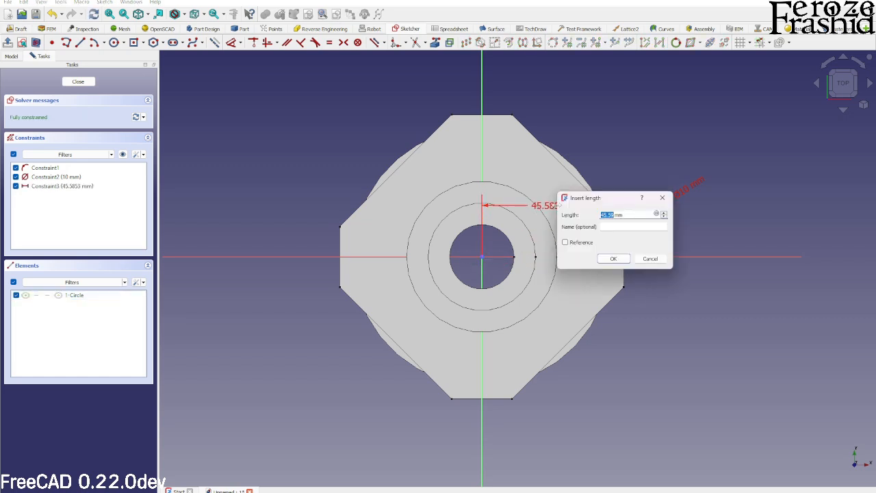
text(45)
key(Return)
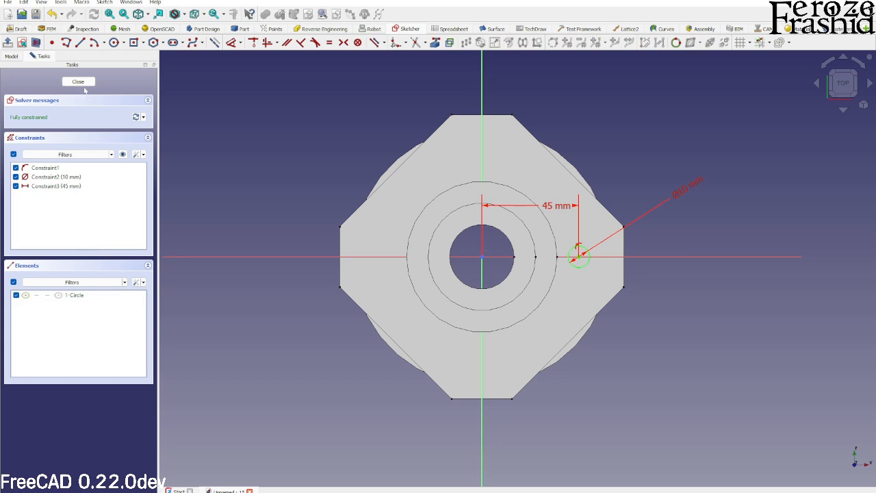
click(82, 83)
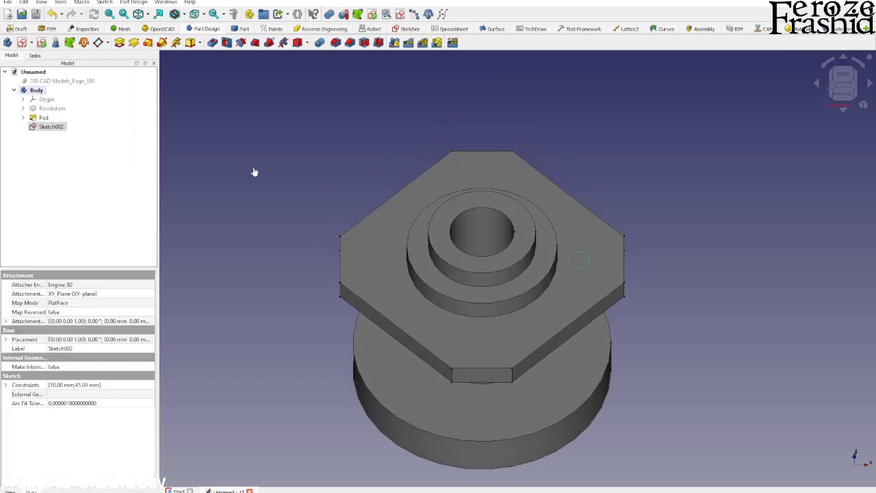
Pocket the single-circle sketch with the Through all type so the hole cuts both flanges
click(254, 172)
click(51, 126)
click(213, 43)
click(102, 117)
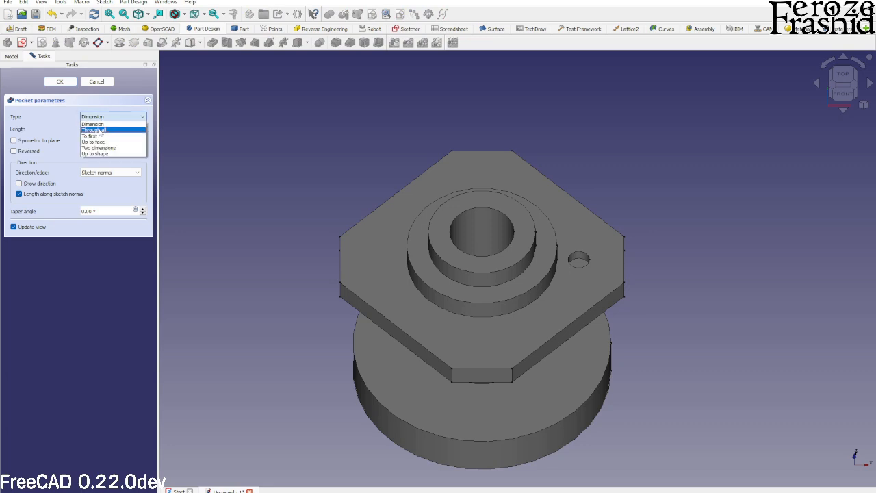
click(96, 130)
click(60, 82)
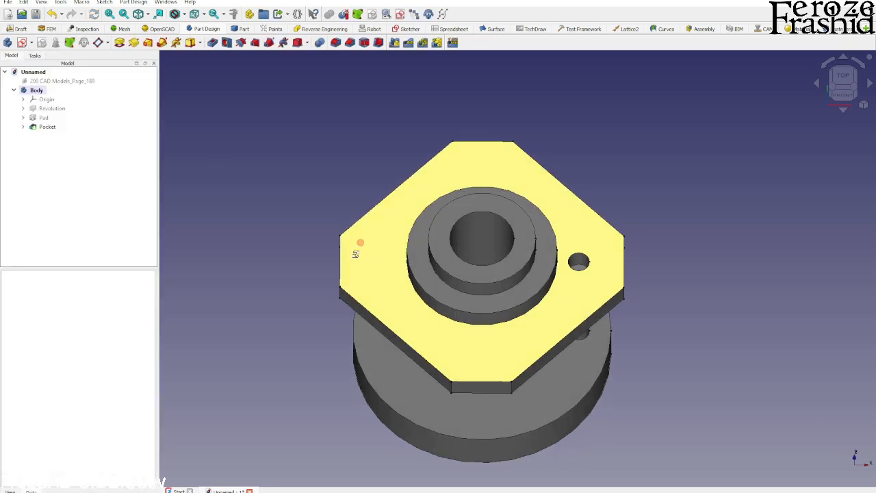
Create a polar pattern of the hole pocket about the normal sketch axis with 6 occurrences over 360°
click(47, 127)
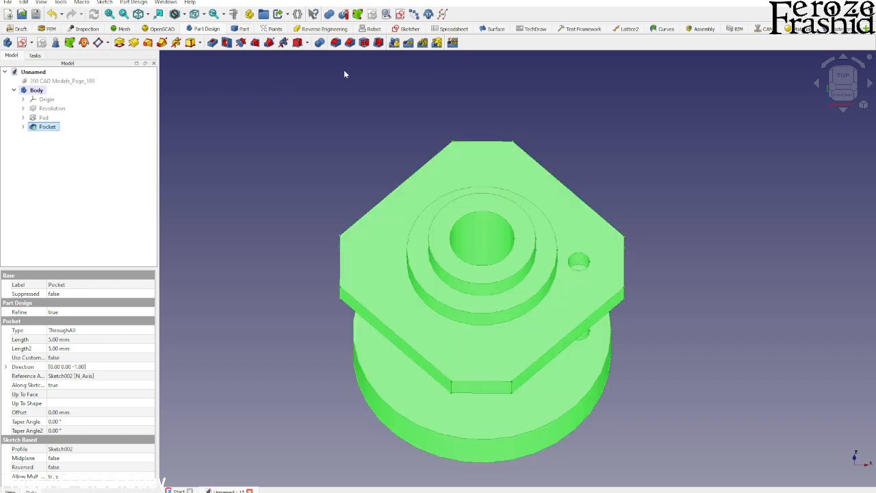
click(43, 118)
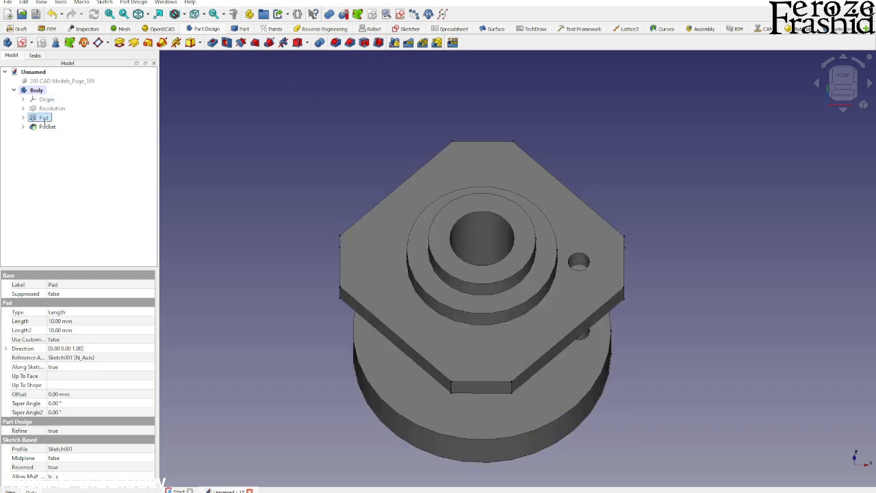
click(48, 127)
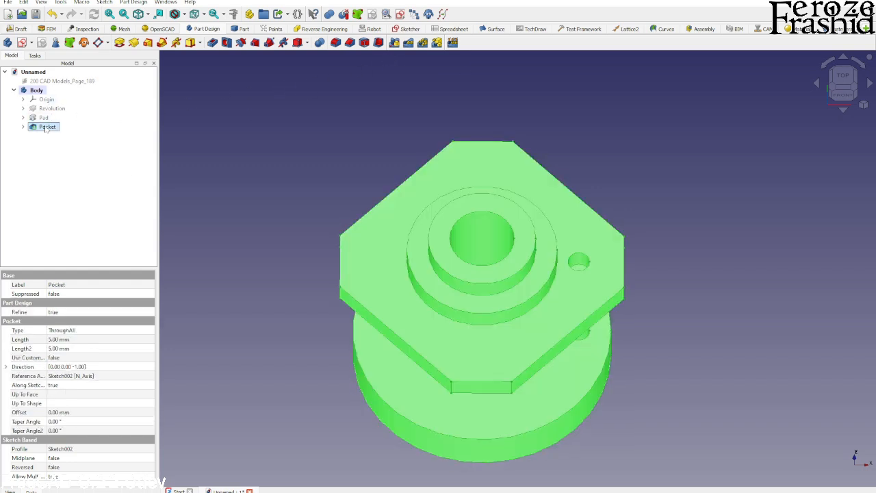
click(422, 42)
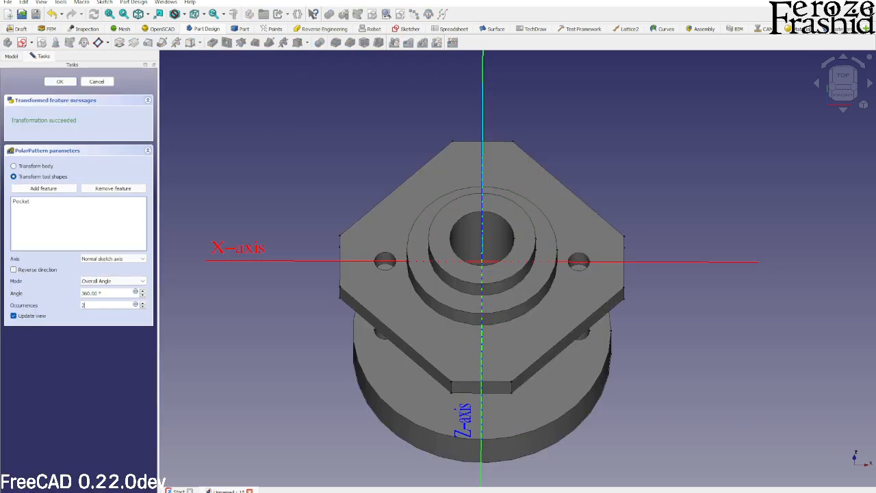
drag(87, 305, 75, 301)
text(6)
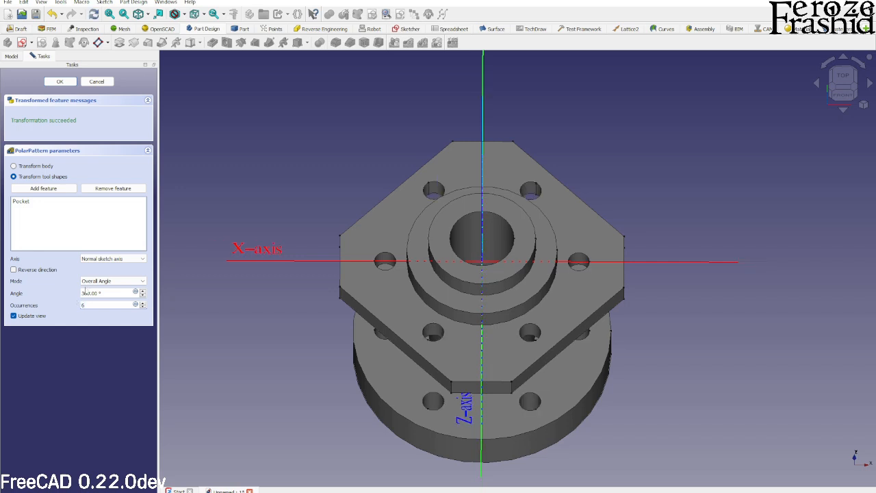
click(60, 81)
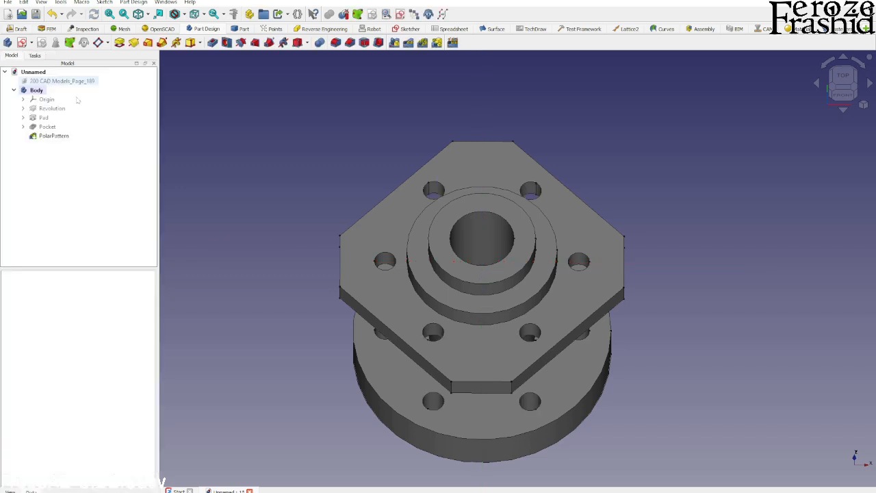
Examine the patterned holes in the upper and lower flanges from several angles
middle_drag(451, 292, 417, 297)
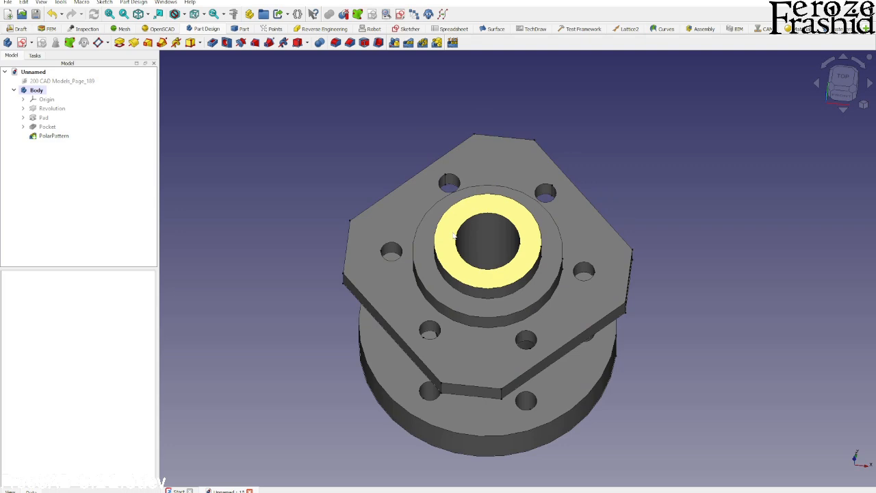
middle_drag(453, 236, 451, 218)
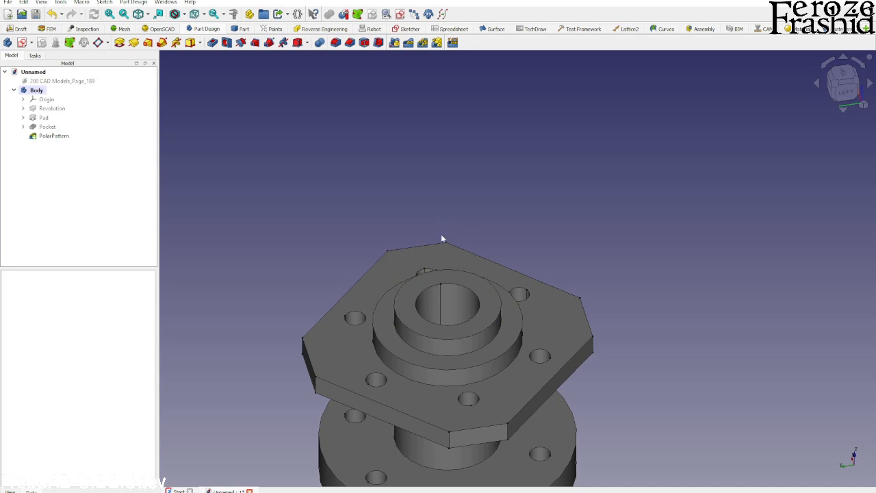
scroll(431, 247, down, 2)
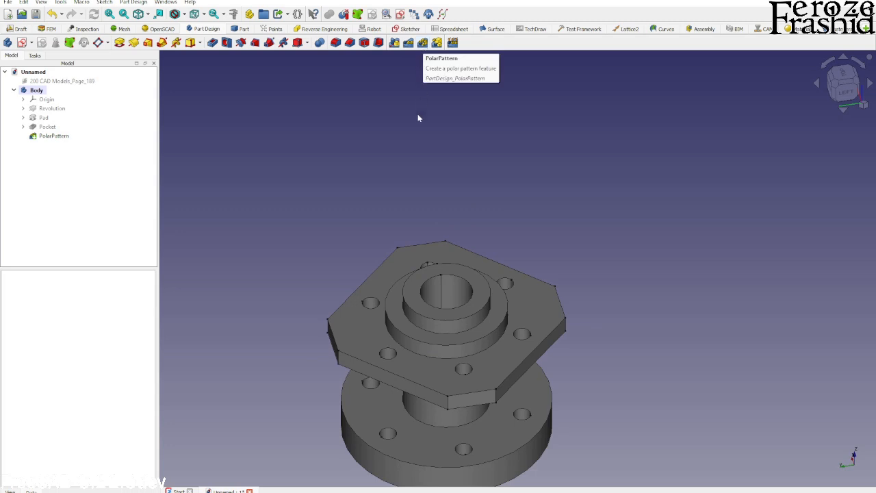
scroll(429, 252, up, 2)
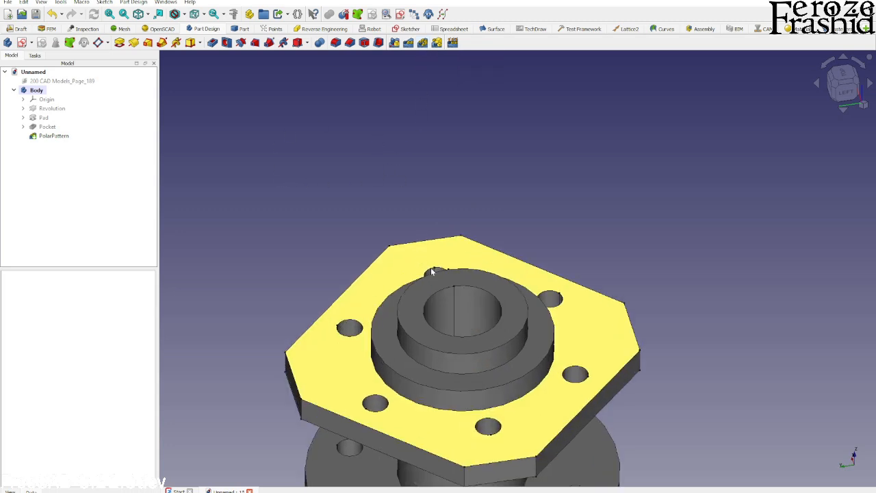
scroll(443, 202, down, 2)
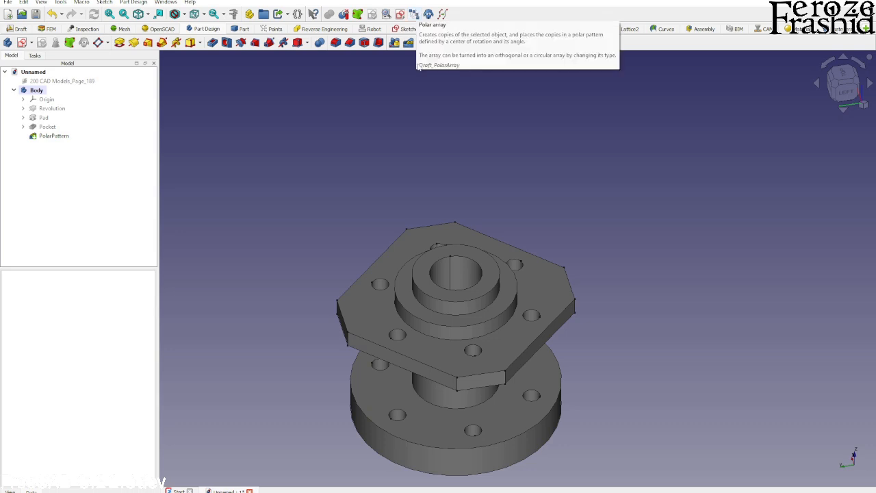
scroll(514, 284, up, 2)
middle_drag(515, 284, 464, 305)
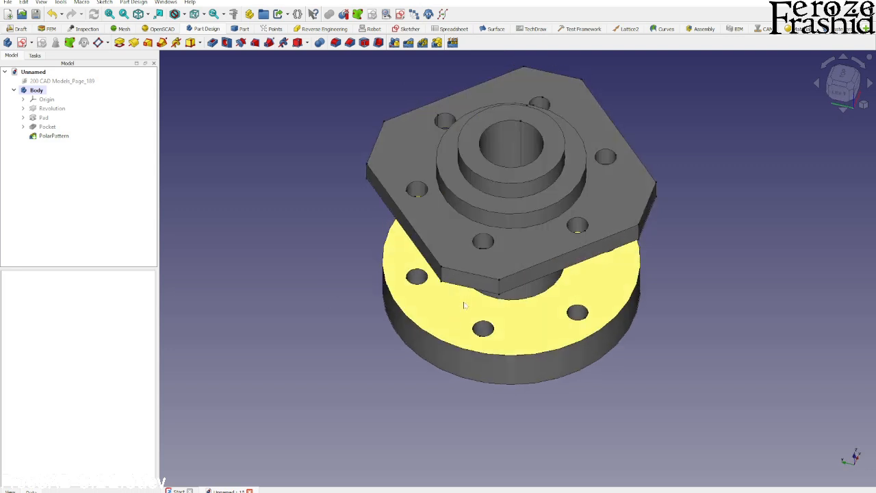